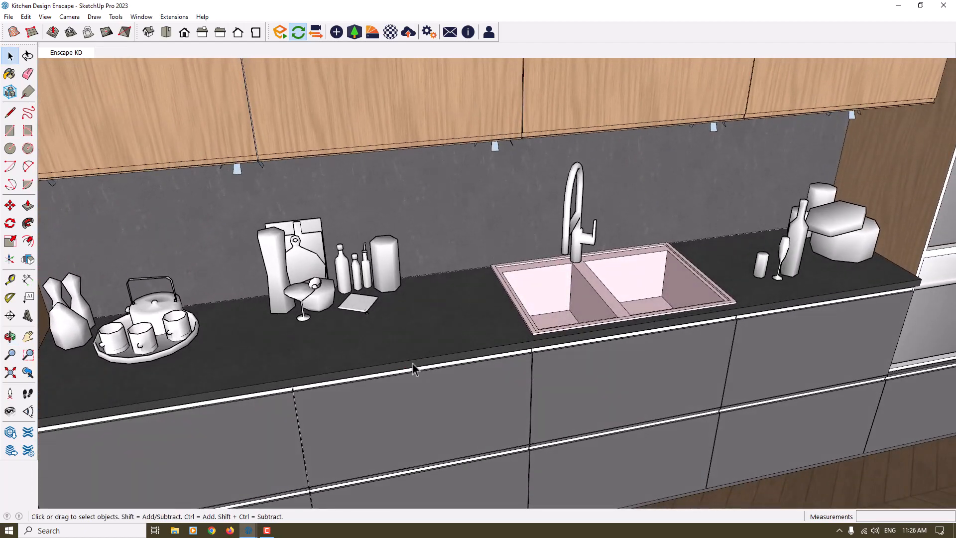
Examine the decor objects on the kitchen countertop from the teapot tray to the cutting boards and bottles.
scroll(194, 378, "up", 4)
middle_click_drag(190, 378, 352, 373, "shift")
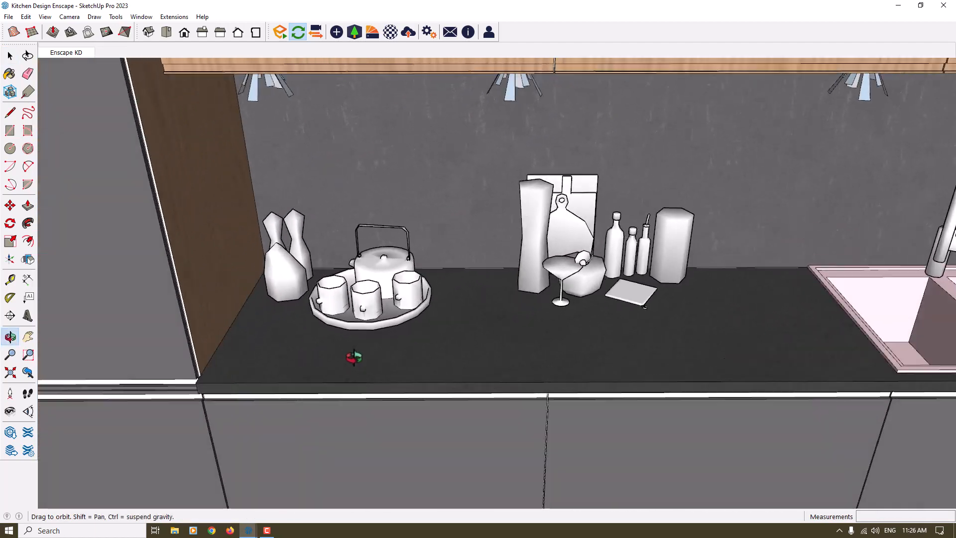
key("space")
scroll(448, 304, "up", 3)
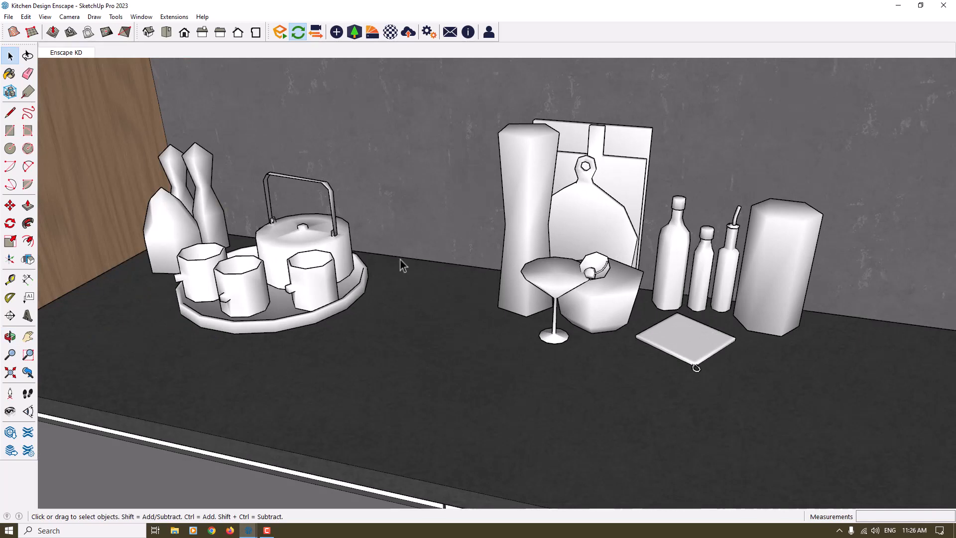
scroll(319, 263, "down", 4)
middle_click_drag(317, 267, 422, 267)
scroll(424, 267, "up", 3)
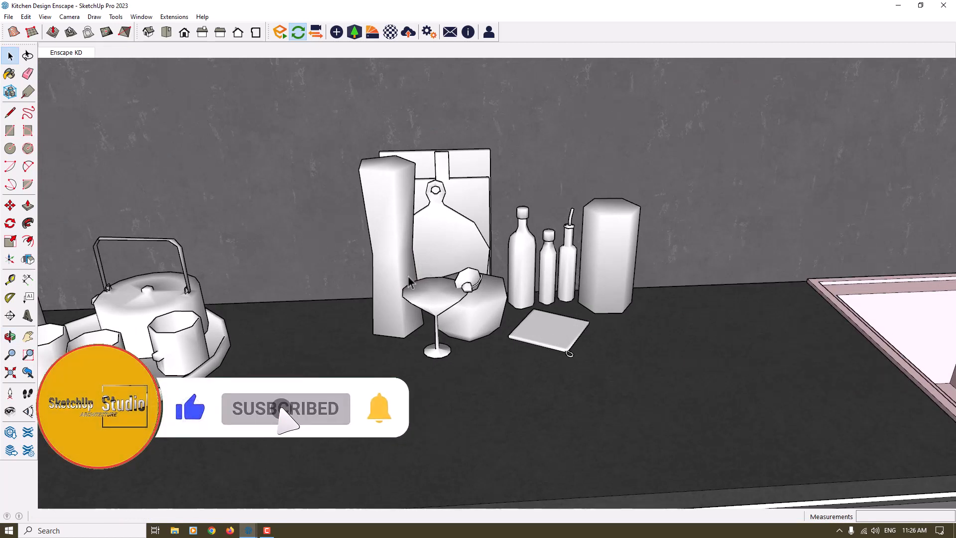
Switch to the Enscape render window and frame the whole kitchen wall in a frontal view.
mouse_move(248, 531)
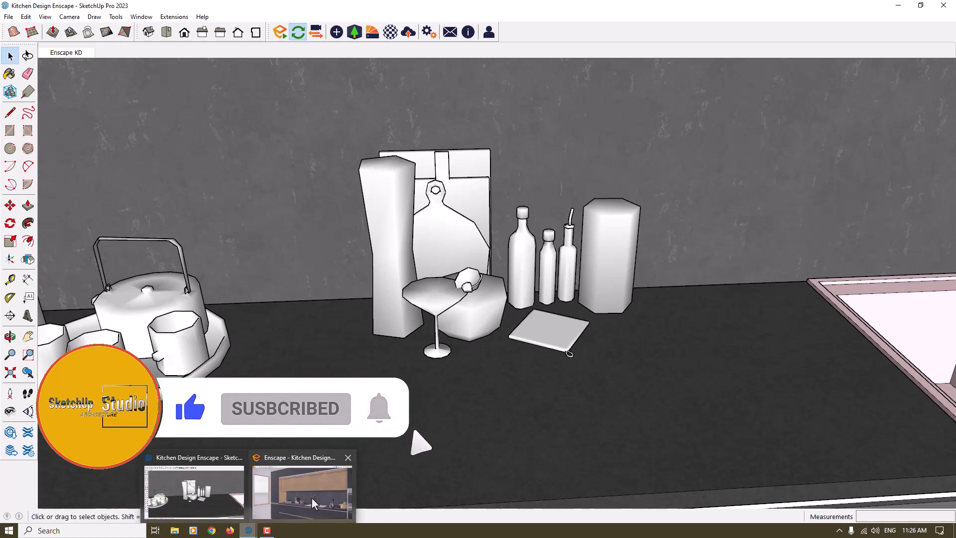
left_click(312, 497)
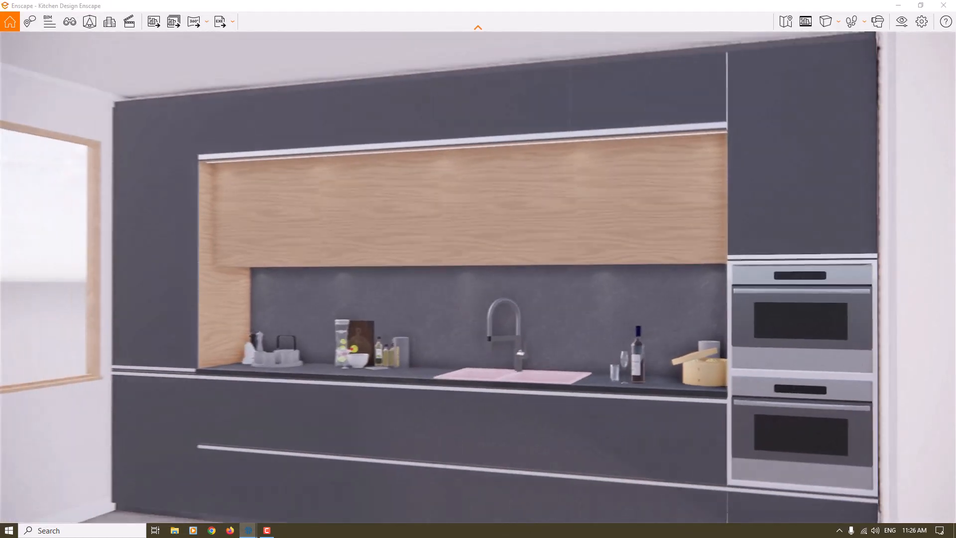
left_click_drag(479, 279, 35, 267)
key("s")
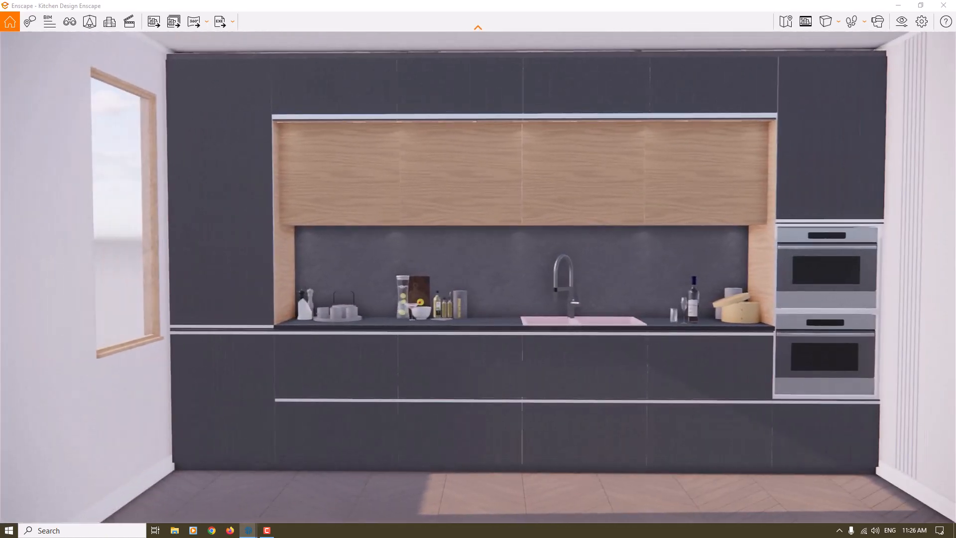
left_click_drag(679, 182, 702, 176)
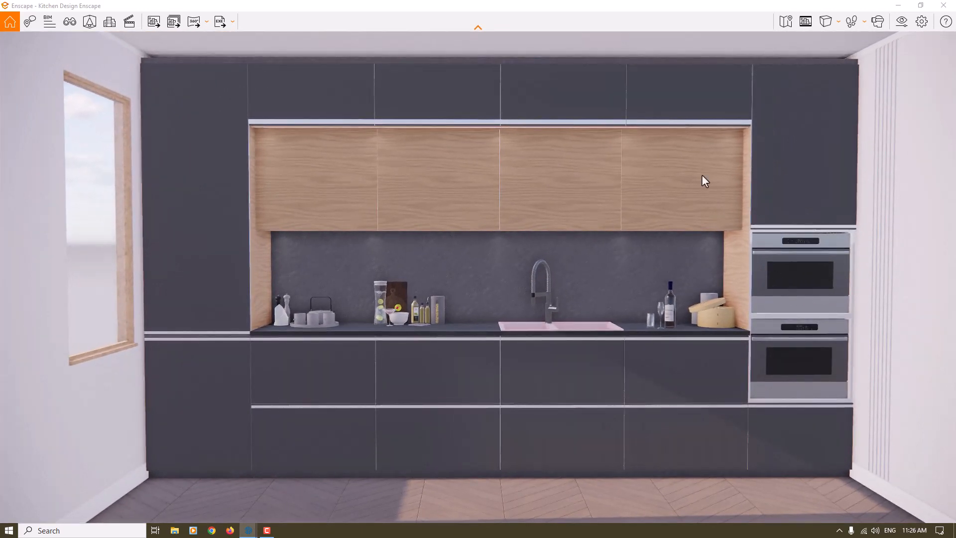
Set the rendering quality to High in the visual settings and close them.
left_click(902, 21)
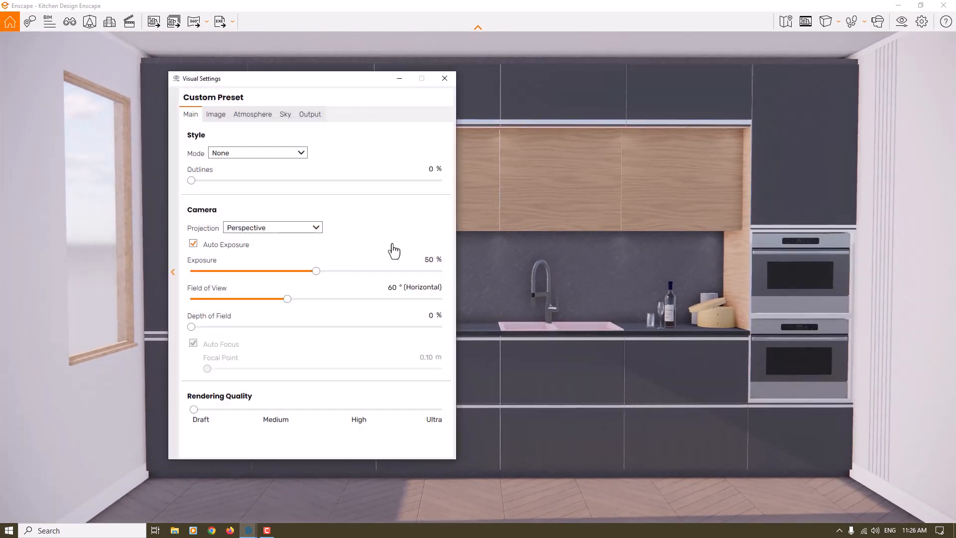
left_click_drag(194, 410, 358, 410)
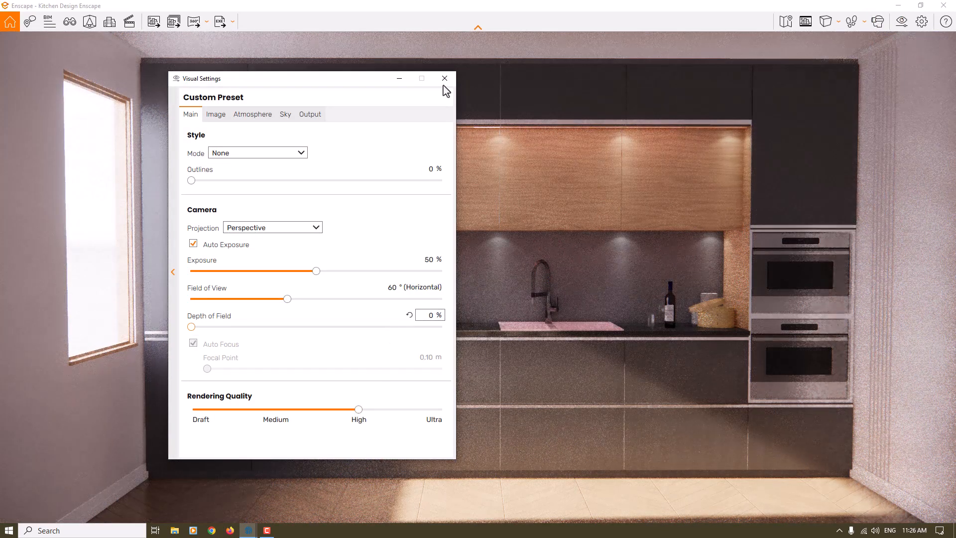
left_click(444, 78)
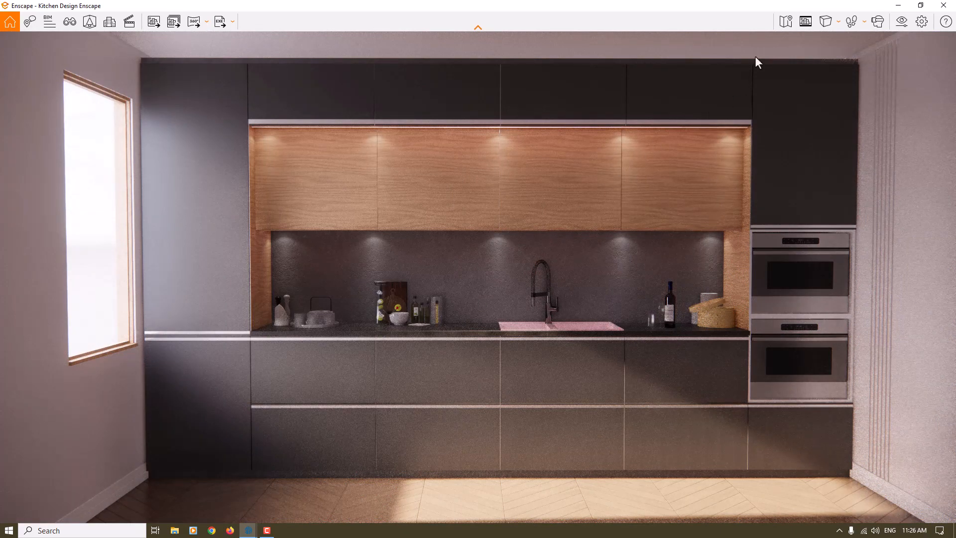
Turn on the safe frame and load the saved view Enscape KD of the Kitchen Design Enscape project.
left_click(806, 20)
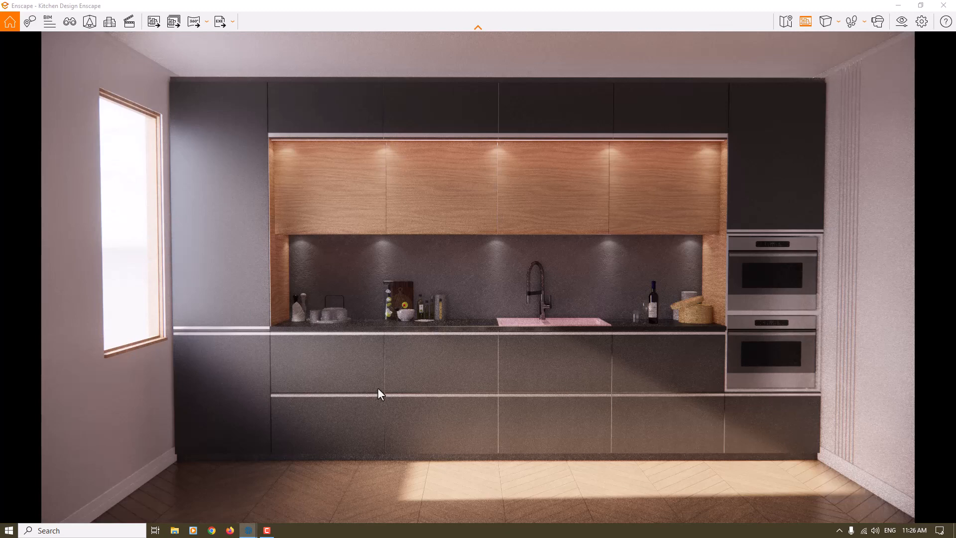
key("f")
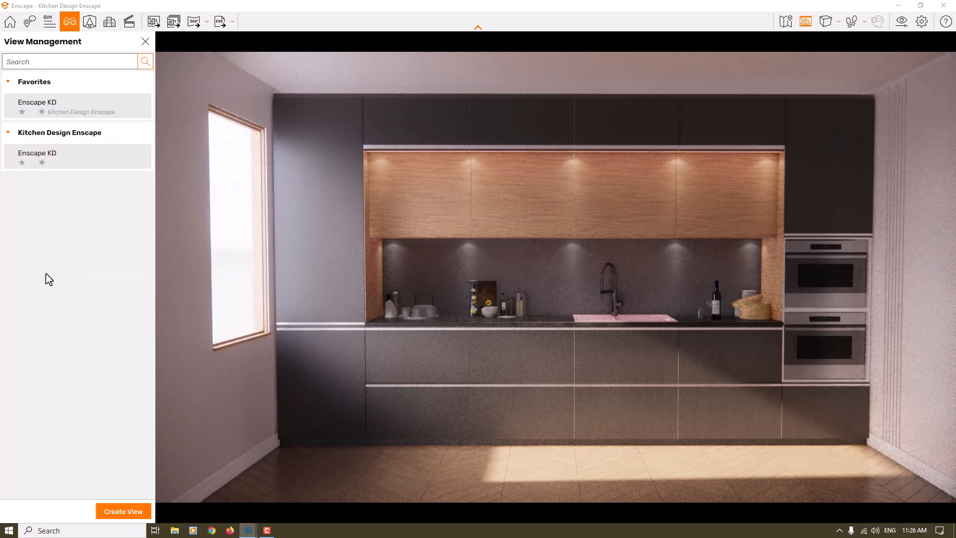
left_click(33, 159)
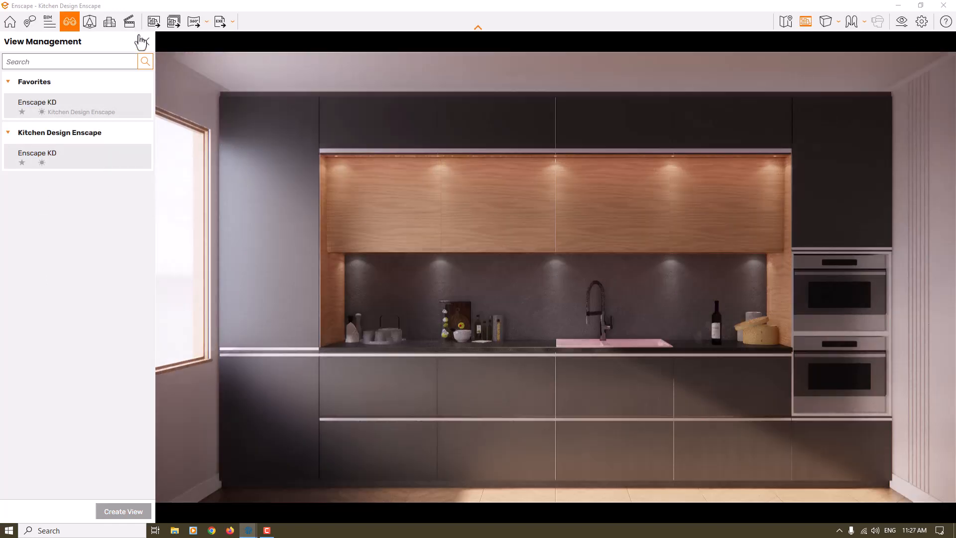
left_click(144, 41)
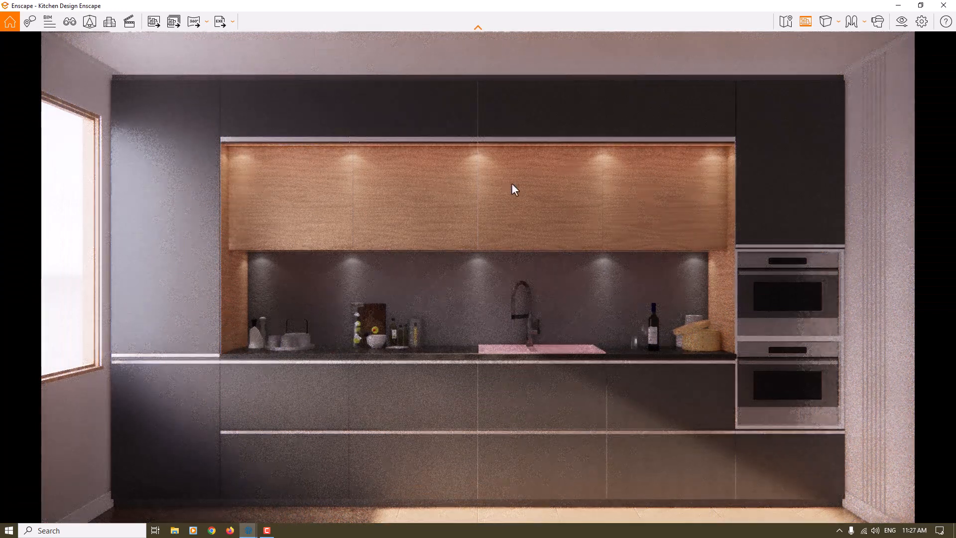
right_click_drag(512, 184, 529, 183, "shift")
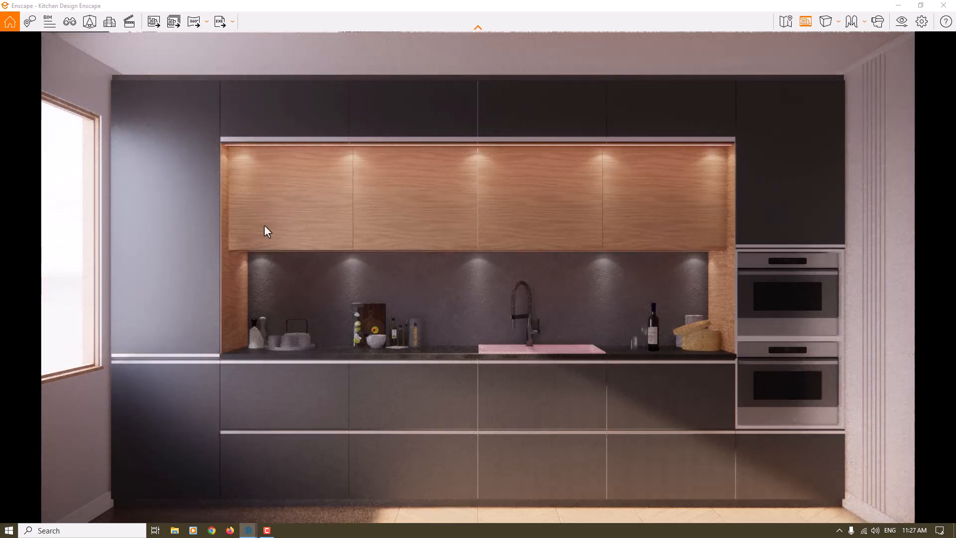
Reload the saved view Enscape KD and review its camera and sun position settings without saving changes.
key("v")
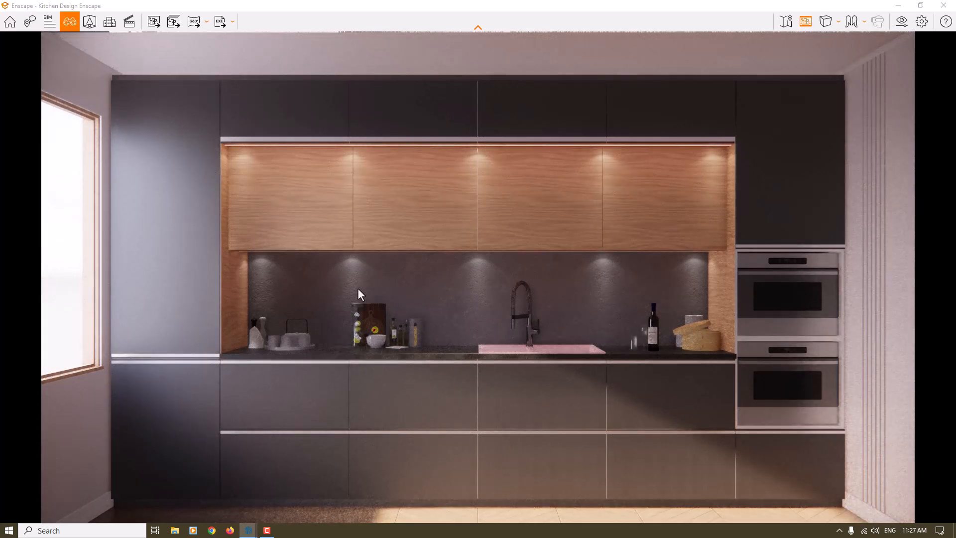
left_click(54, 164)
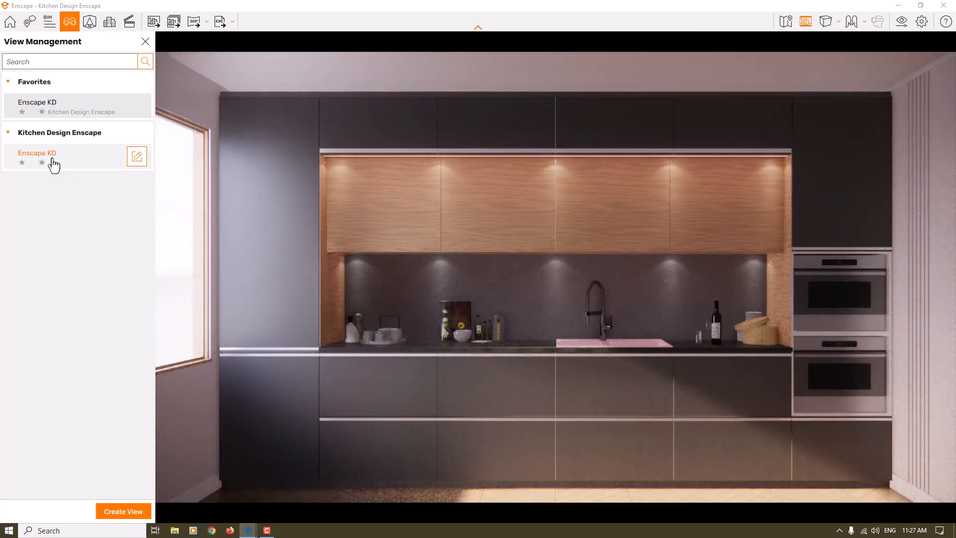
left_click(132, 158)
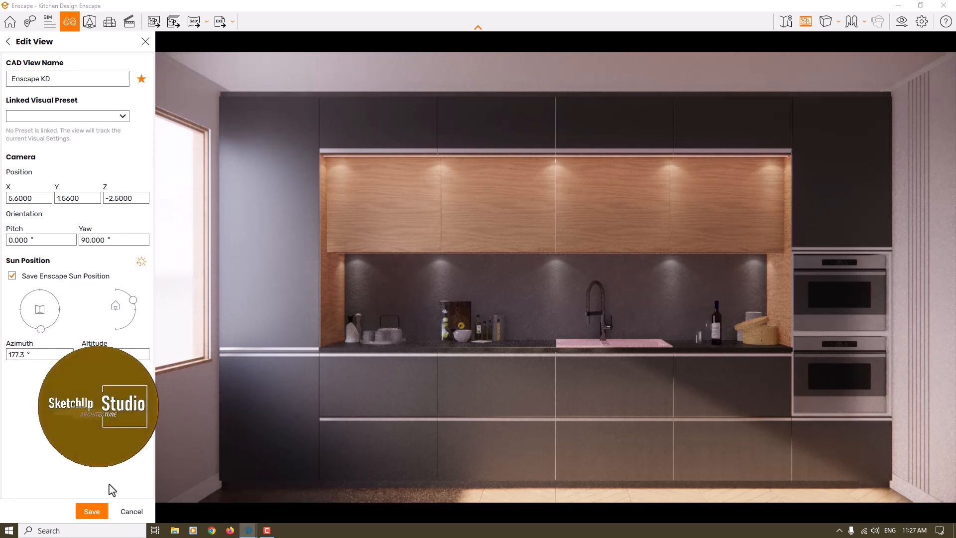
left_click(130, 511)
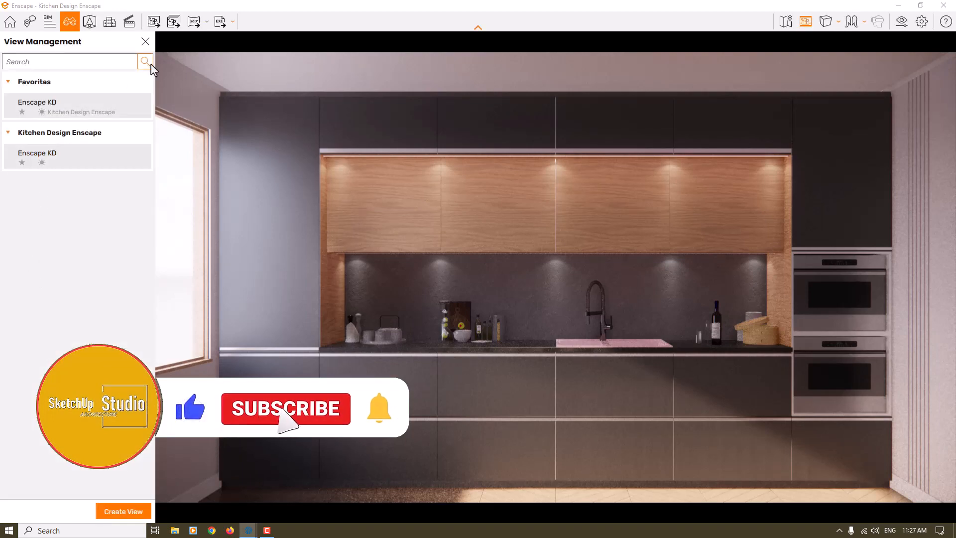
left_click(145, 42)
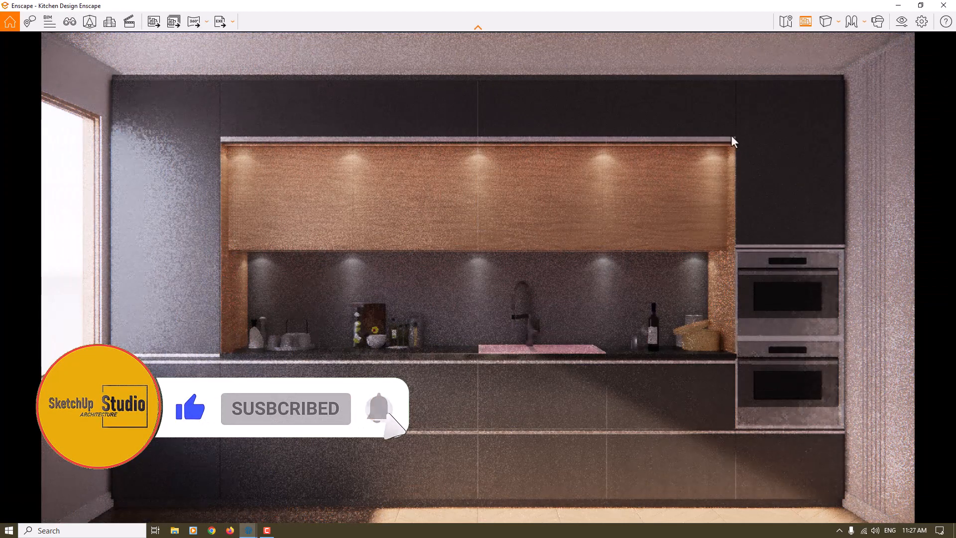
Set the camera exposure to 56% and the horizontal field of view to 60° in the visual settings.
left_click(902, 23)
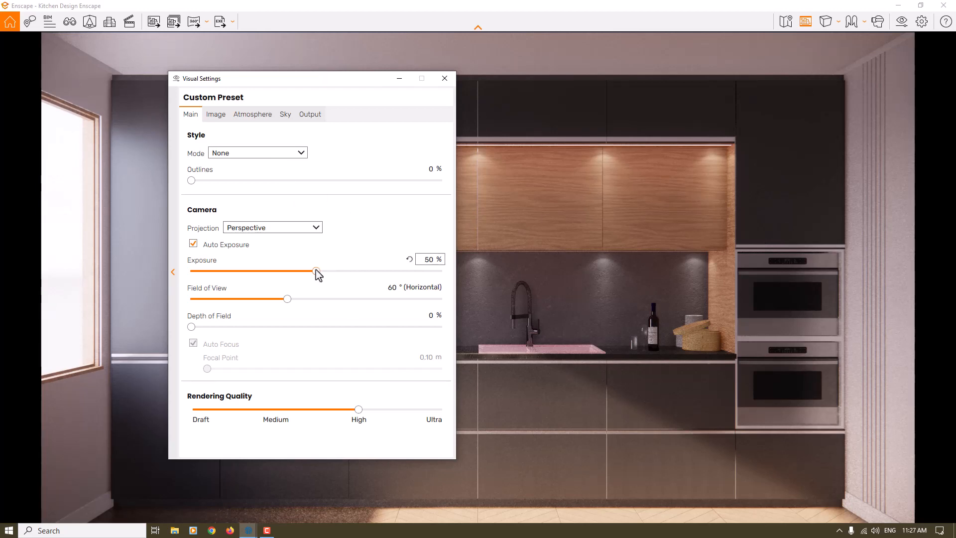
left_click_drag(317, 272, 333, 274)
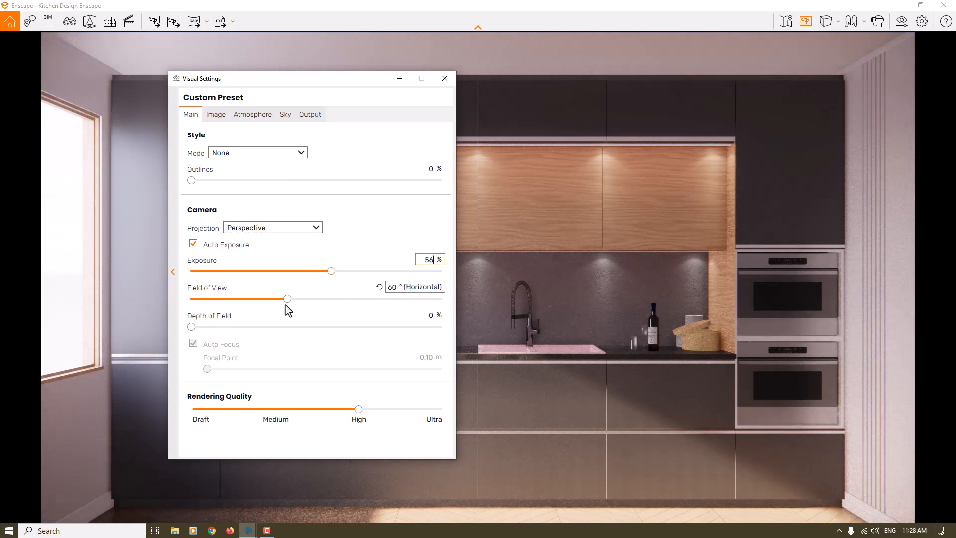
left_click_drag(287, 300, 273, 302)
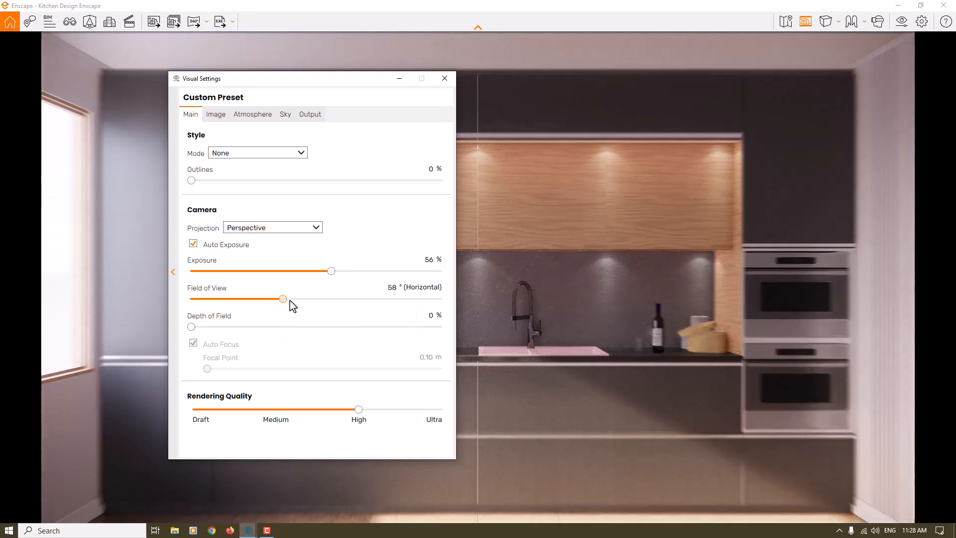
left_click(390, 288)
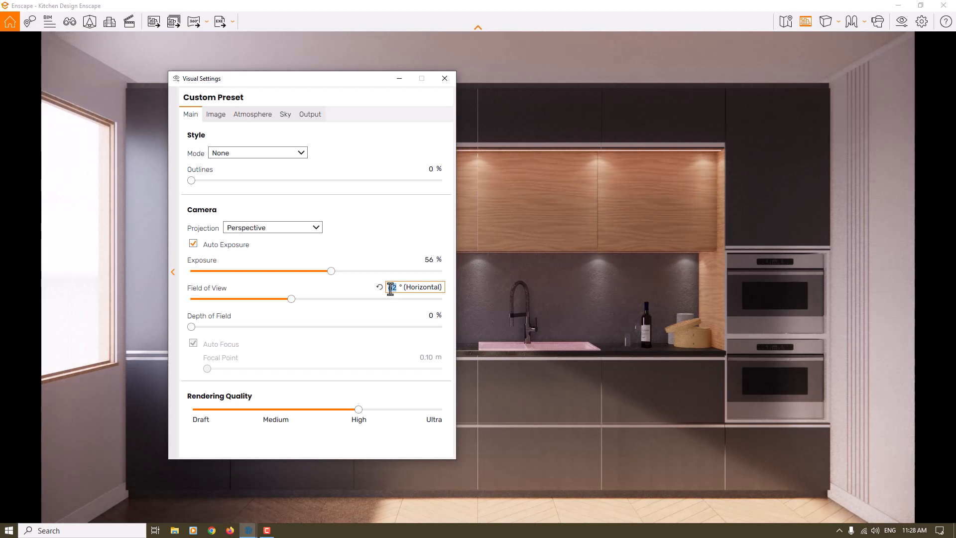
type("6")
key("Return")
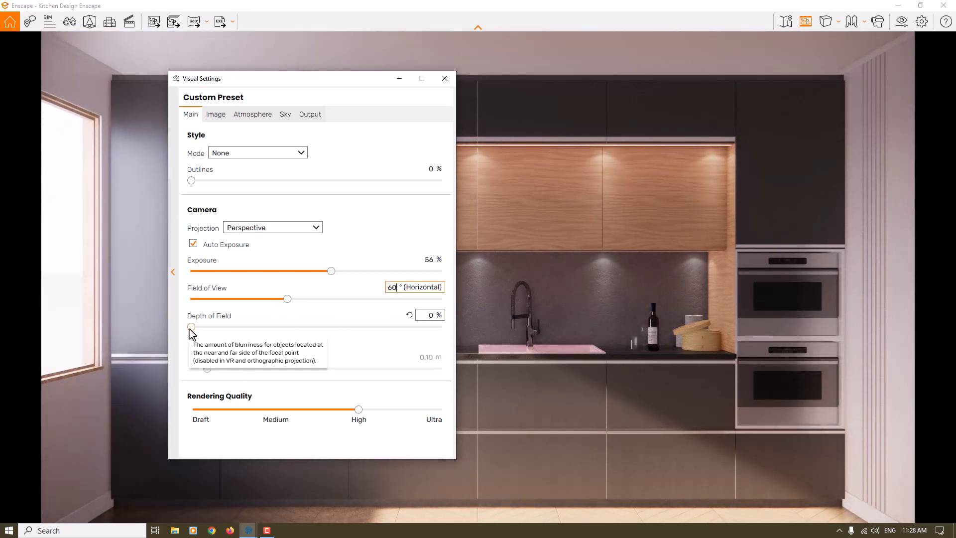
Raise the camera's depth of field to 17%.
left_click_drag(191, 327, 203, 327)
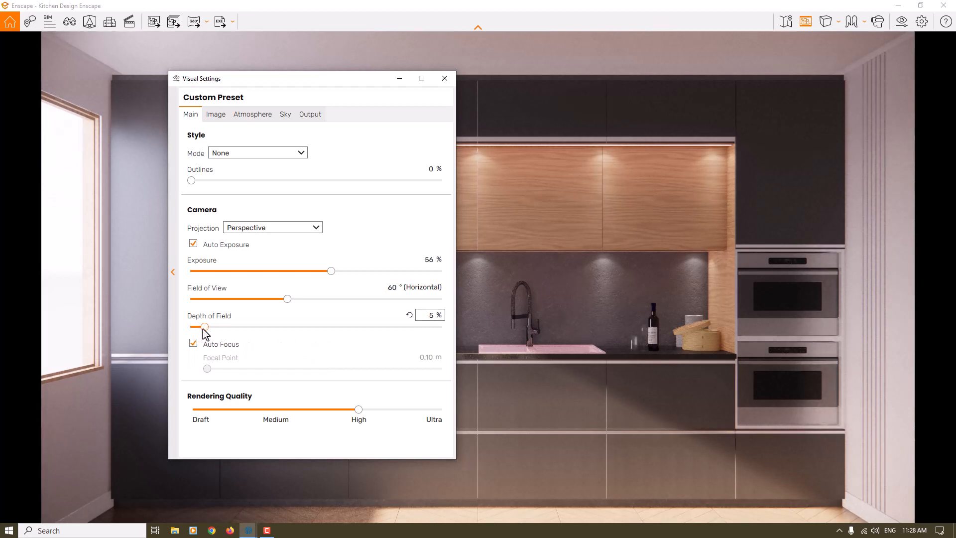
left_click_drag(204, 327, 211, 328)
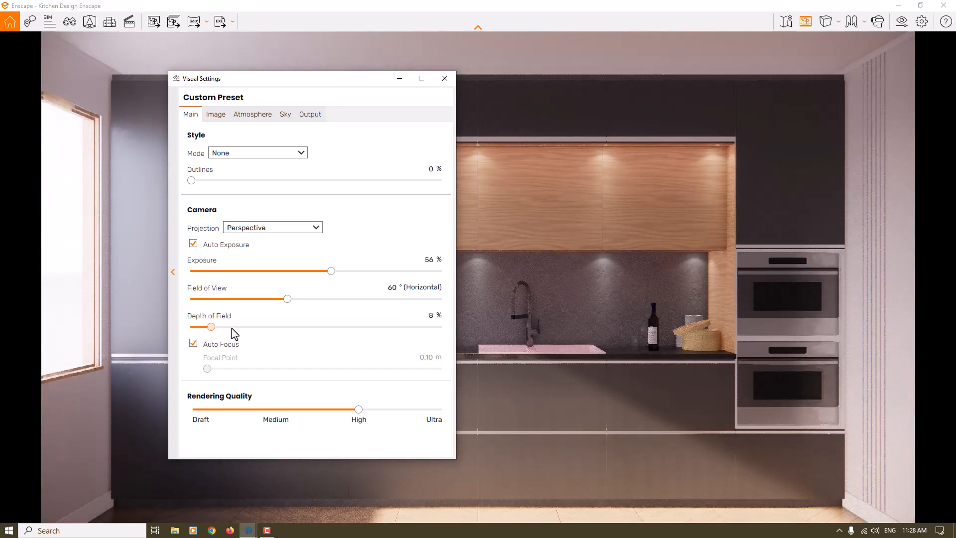
left_click(233, 328)
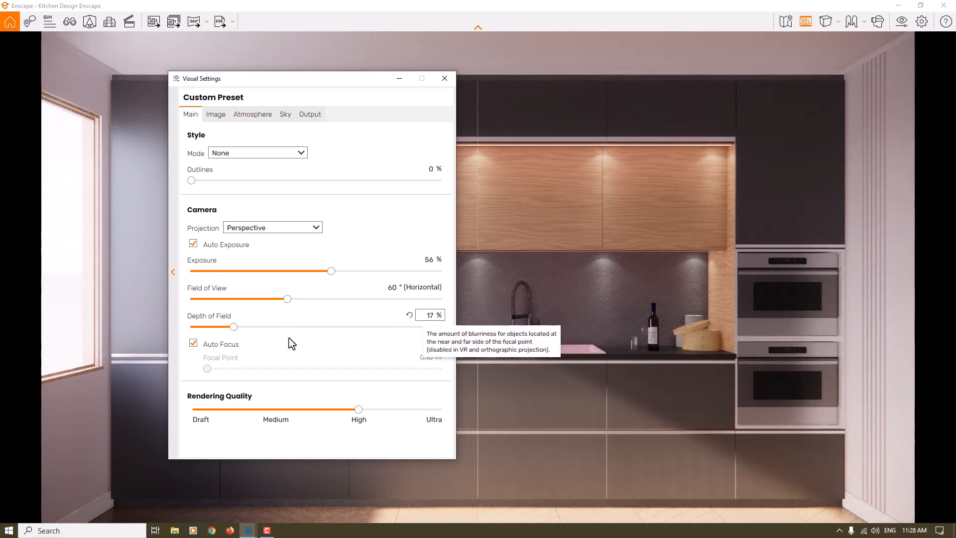
Disable auto focus and set the focal point to 4.83 m.
left_click(196, 347)
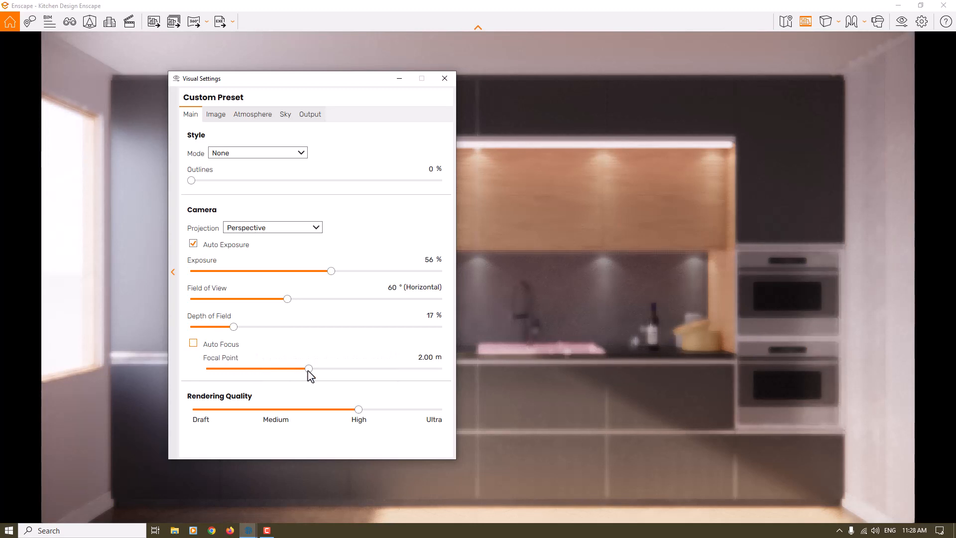
left_click_drag(309, 371, 298, 370)
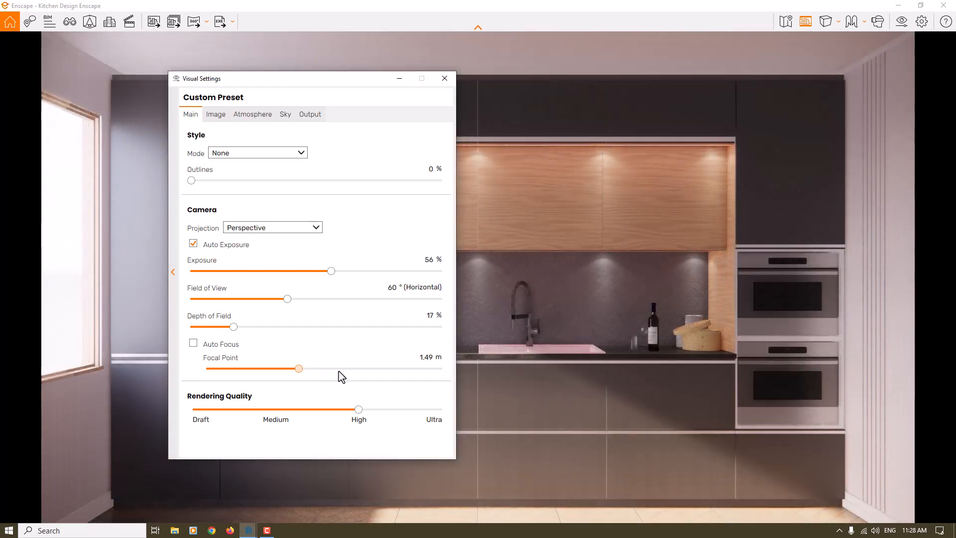
left_click(339, 371)
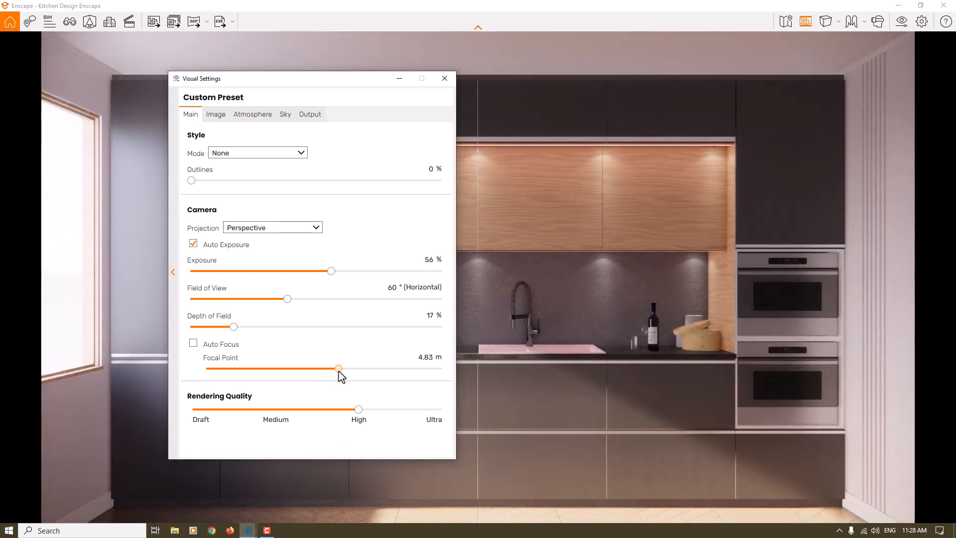
double_click(420, 357)
key("Return")
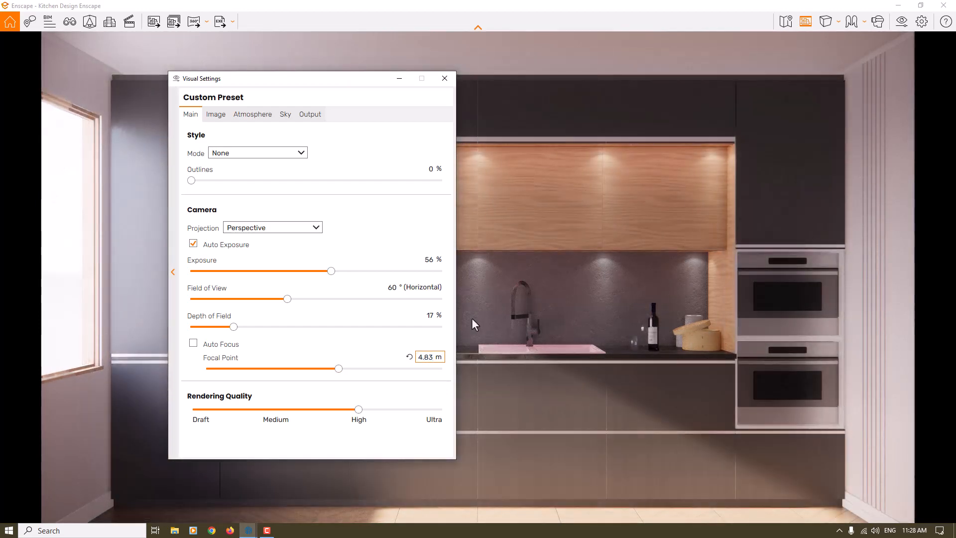
Set the depth of field to 8%.
double_click(431, 315)
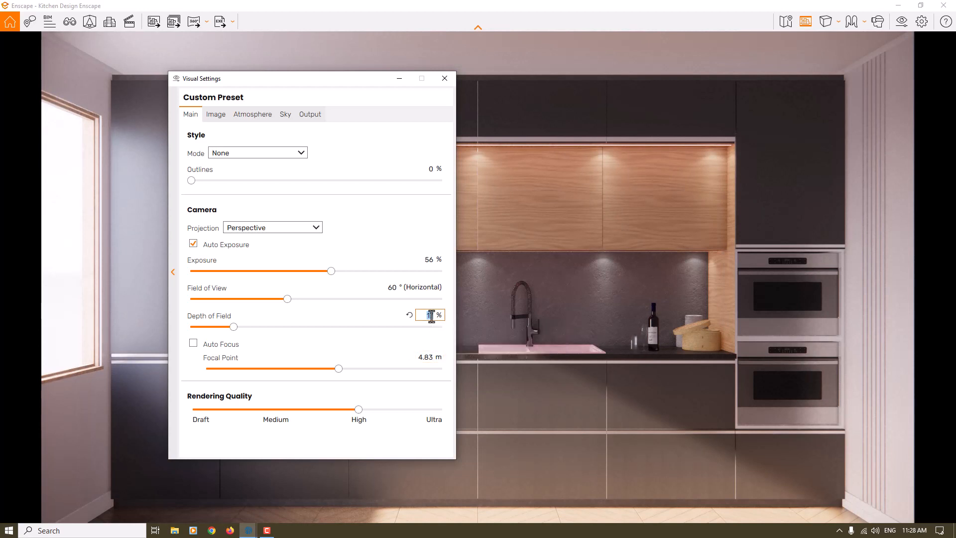
type("8")
key("Return")
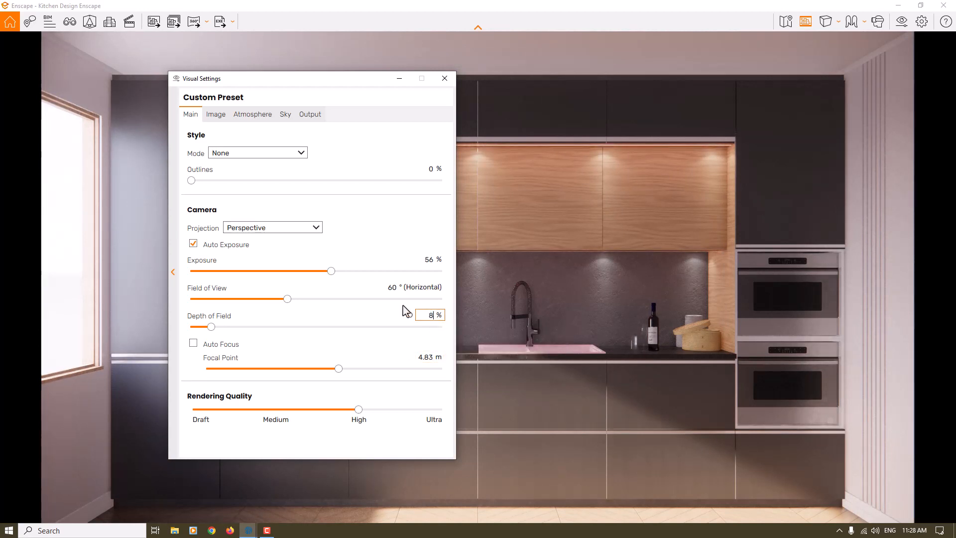
Enable Auto Contrast for the image and set its color temperature to 8,000 K.
left_click(216, 114)
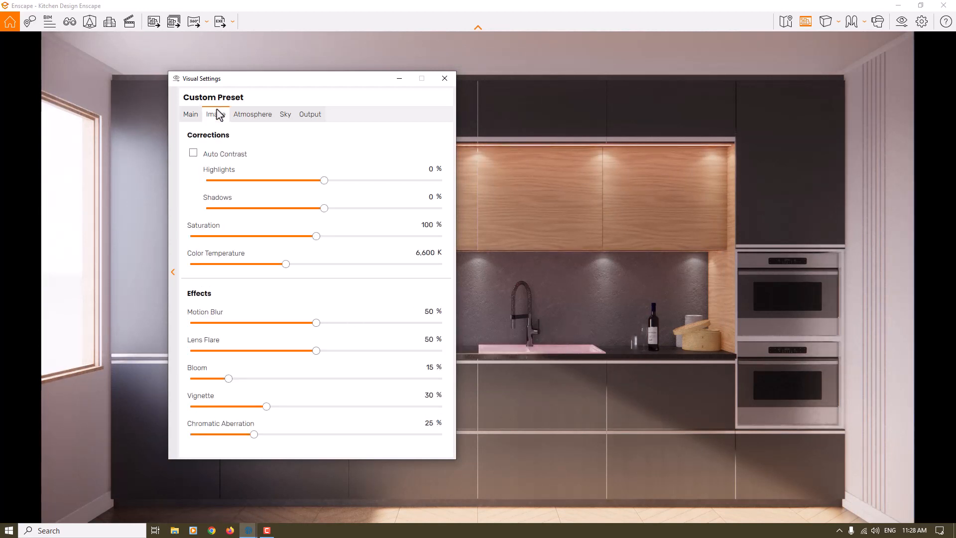
left_click(193, 153)
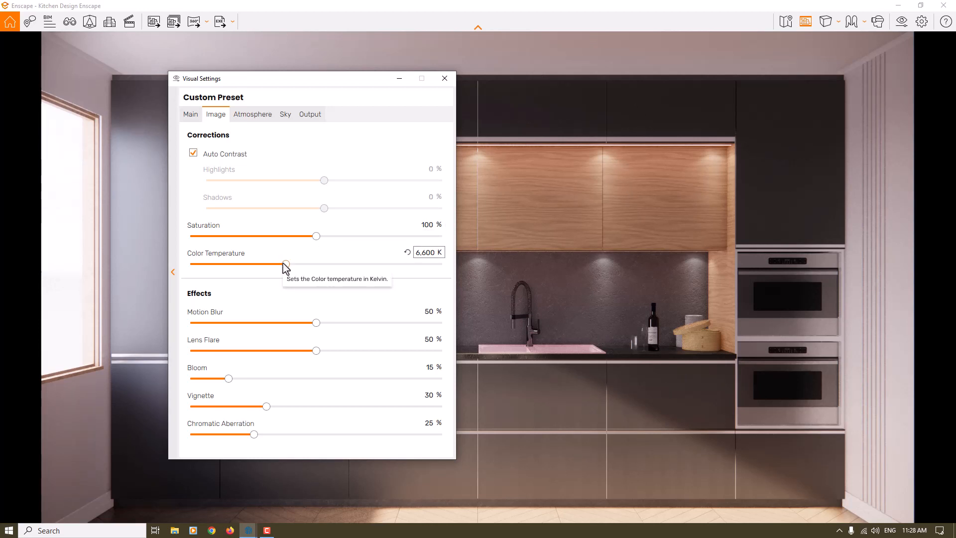
left_click_drag(282, 264, 230, 265)
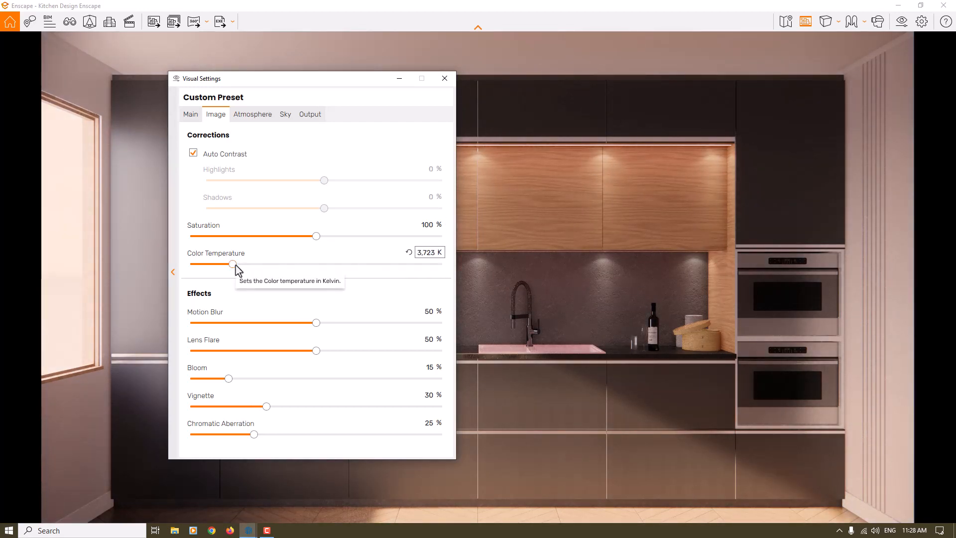
left_click_drag(233, 265, 324, 264)
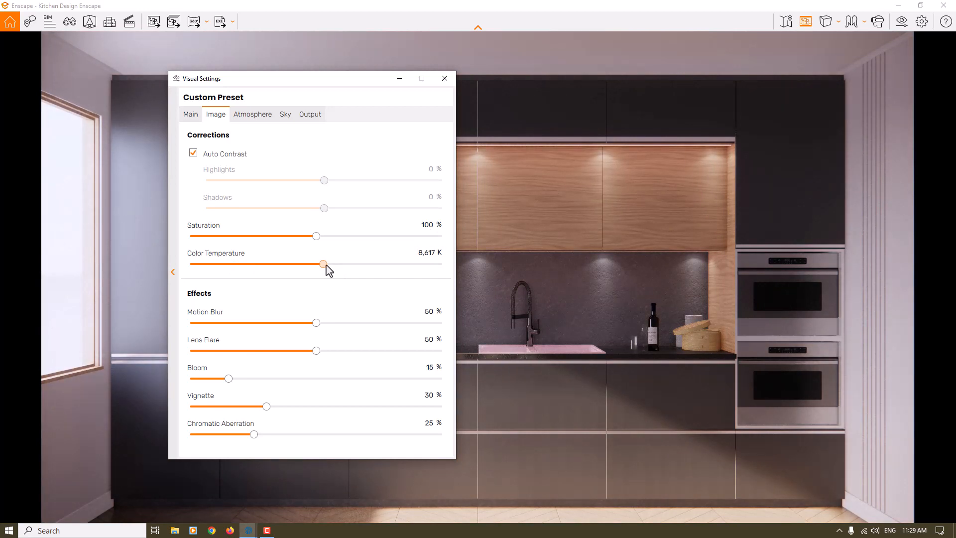
left_click(420, 253)
type("8,000")
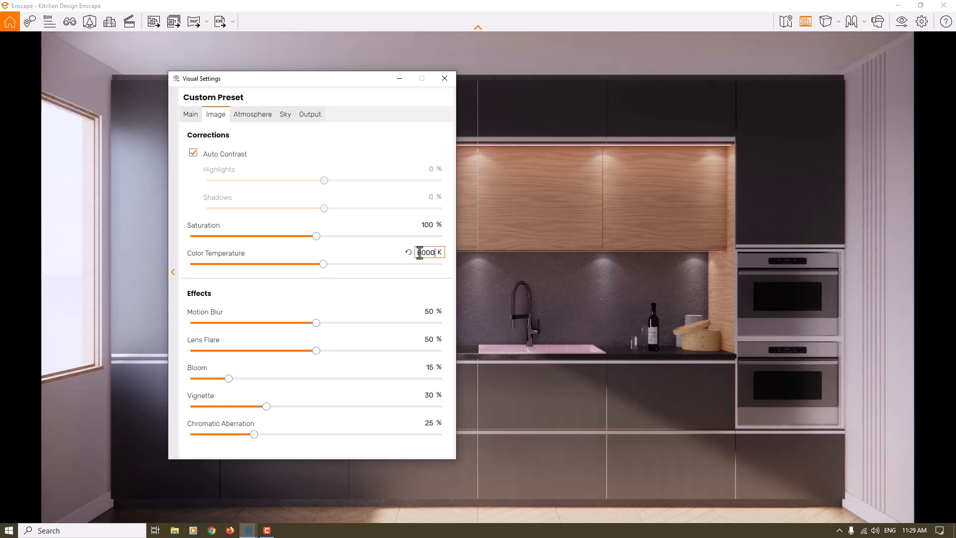
key("Return")
Set the image saturation to 99% and the motion blur to 0%.
left_click(423, 227)
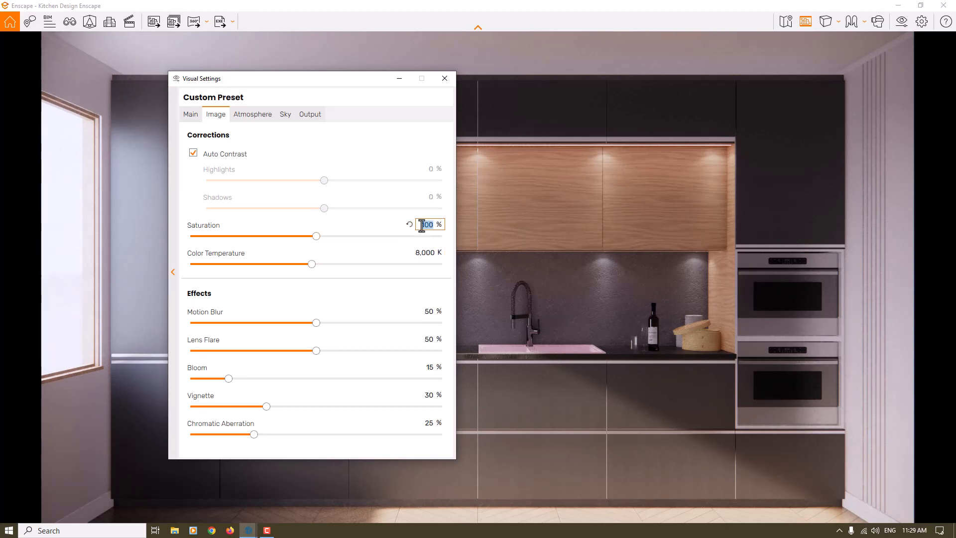
type("99")
key("Return")
left_click(428, 314)
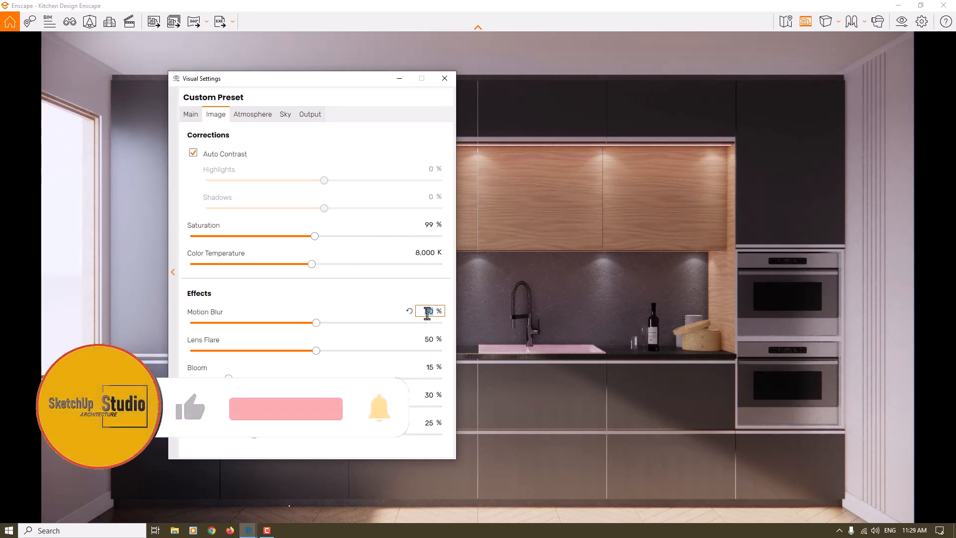
type("0")
key("Return")
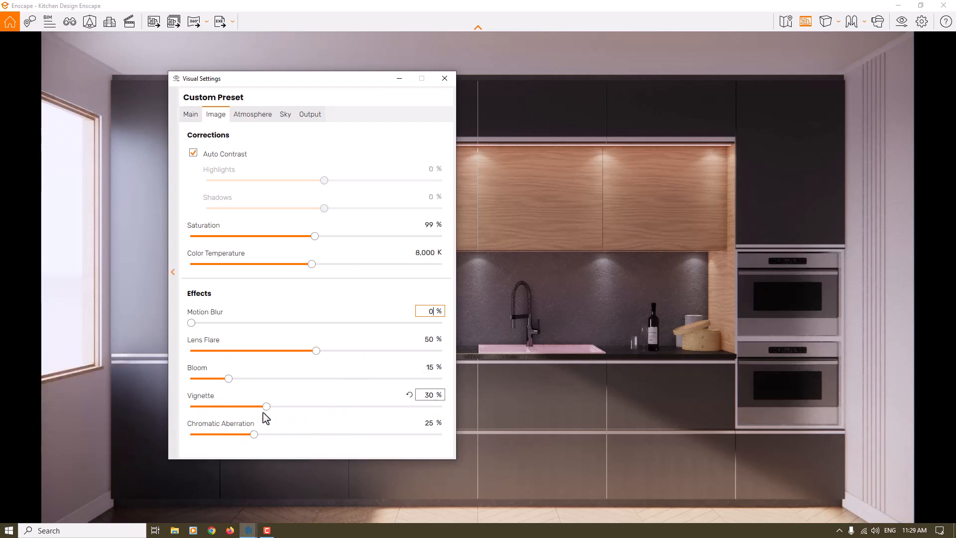
Set the vignette effect to 10% and the chromatic aberration to 0%.
left_click(431, 395)
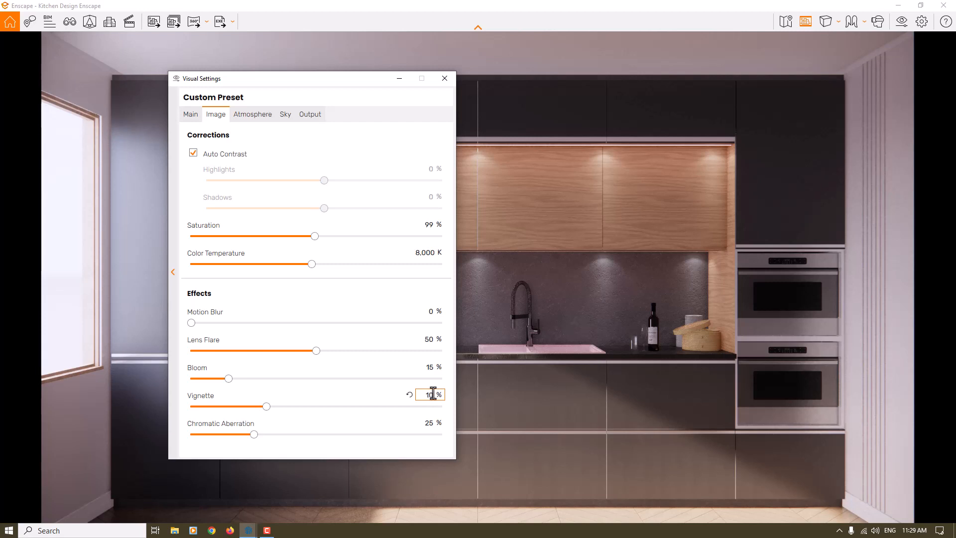
left_click(429, 422)
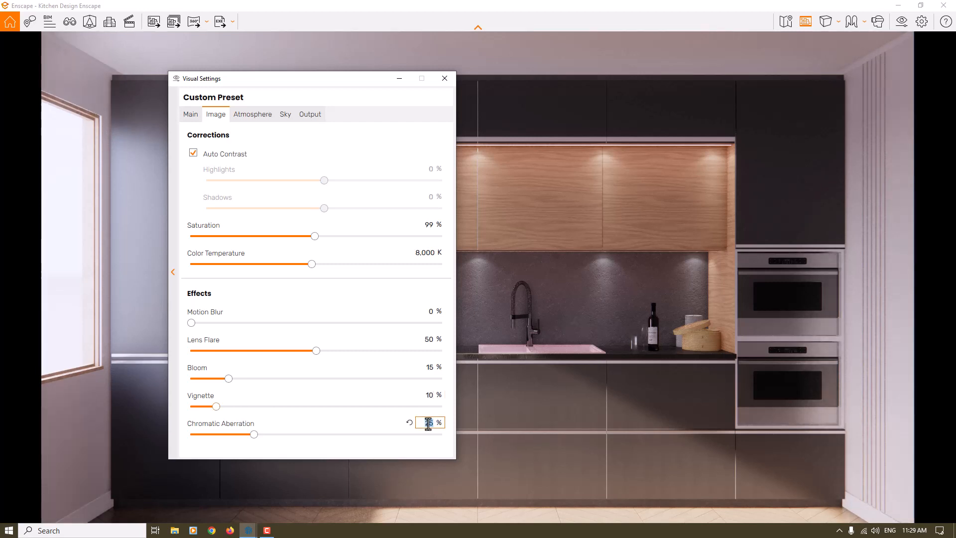
key("Return")
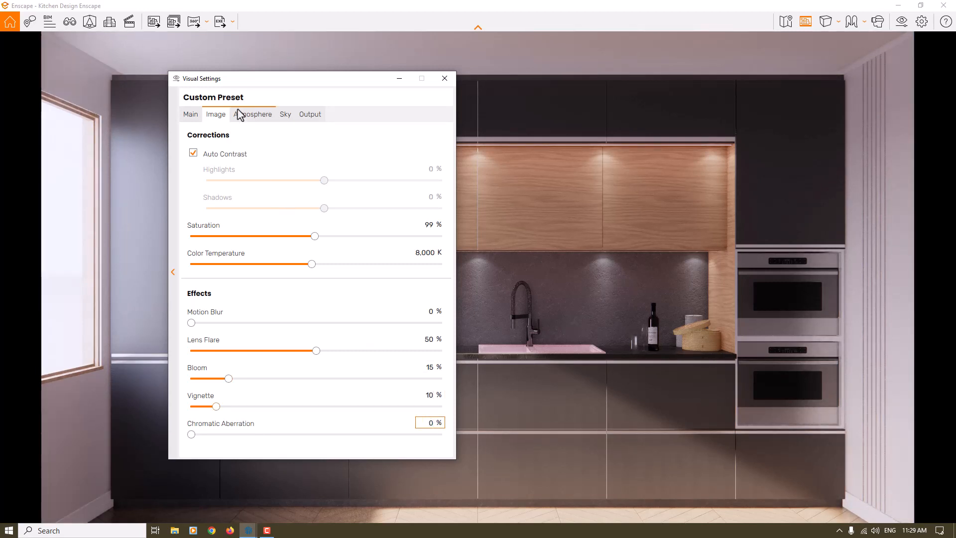
Set the fog intensity in the atmosphere settings to 0%.
left_click(239, 114)
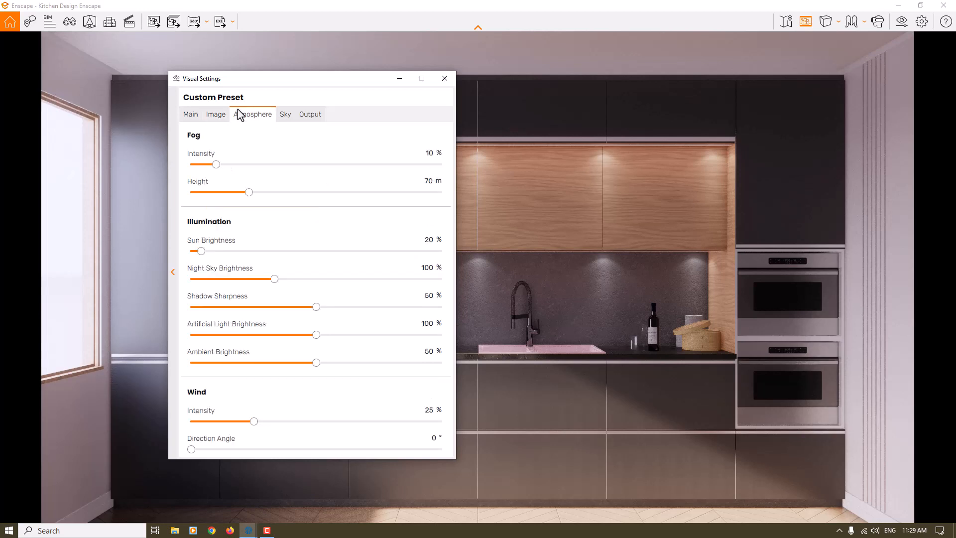
left_click(427, 154)
type("0")
key("Return")
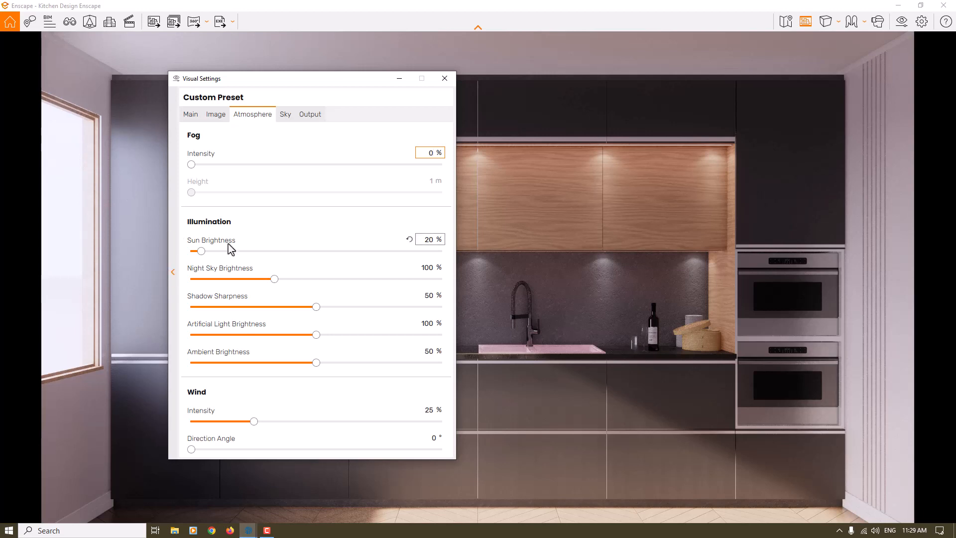
Try a sun brightness of 80% and settle on 24% for the scene illumination.
double_click(428, 239)
type("80")
key("Return")
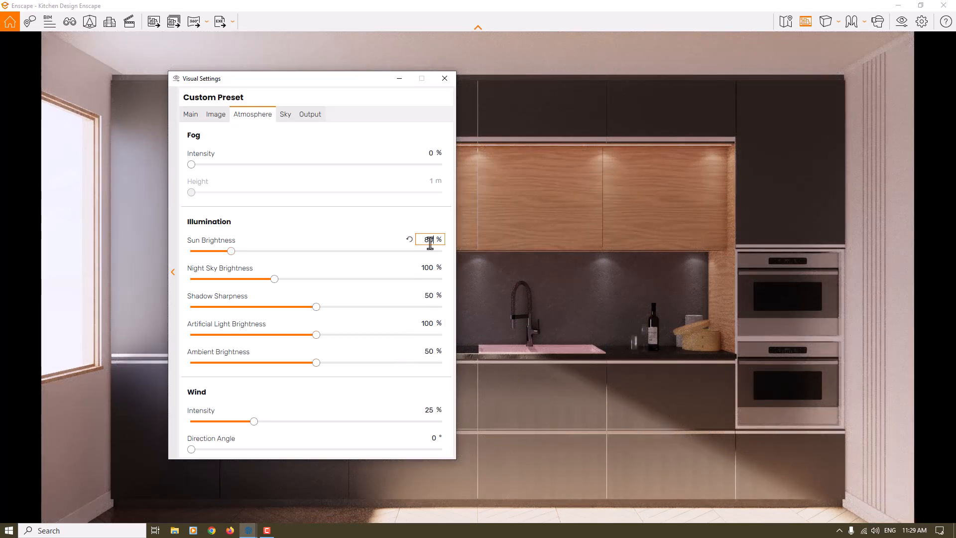
left_click_drag(429, 239, 383, 241)
key("Return")
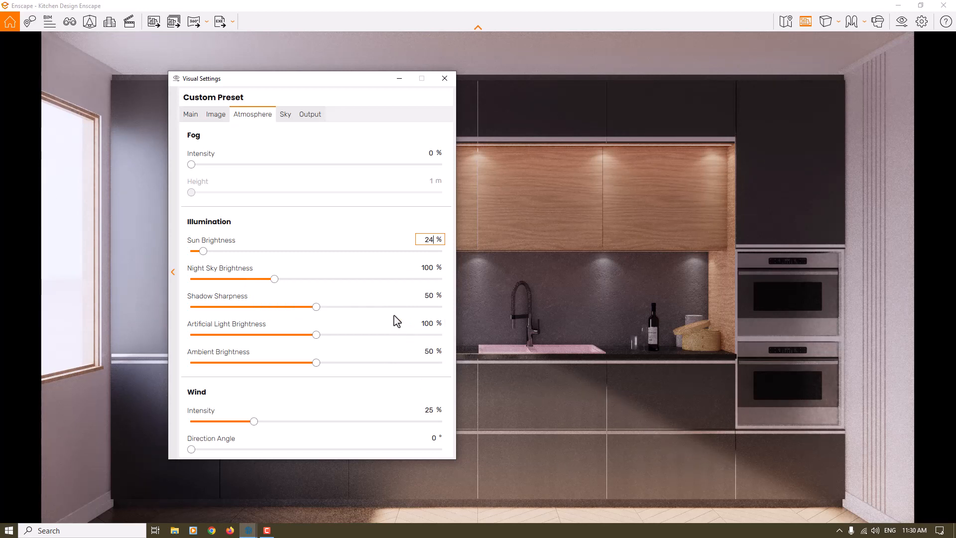
Set the shadow sharpness to 36% and the artificial light brightness to 130%.
left_click_drag(316, 307, 613, 313)
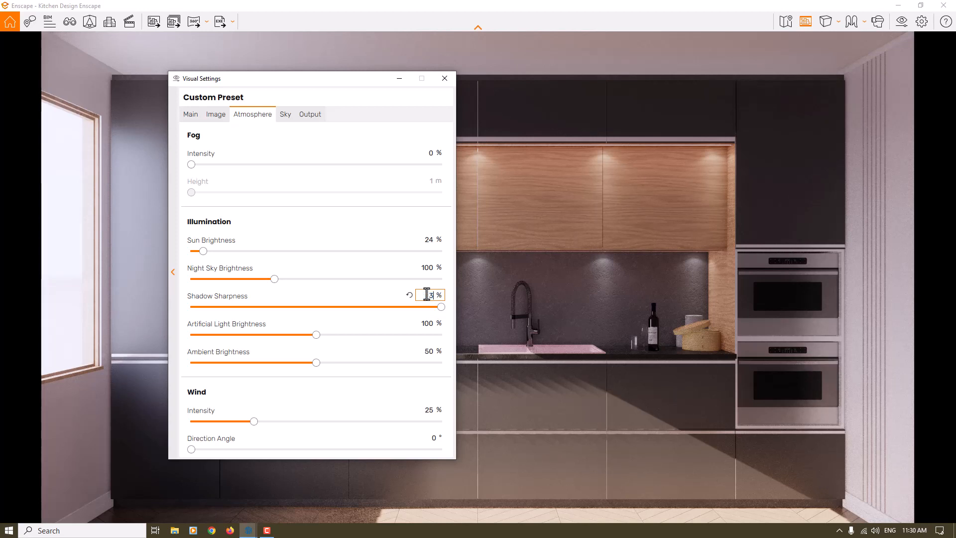
key("Return")
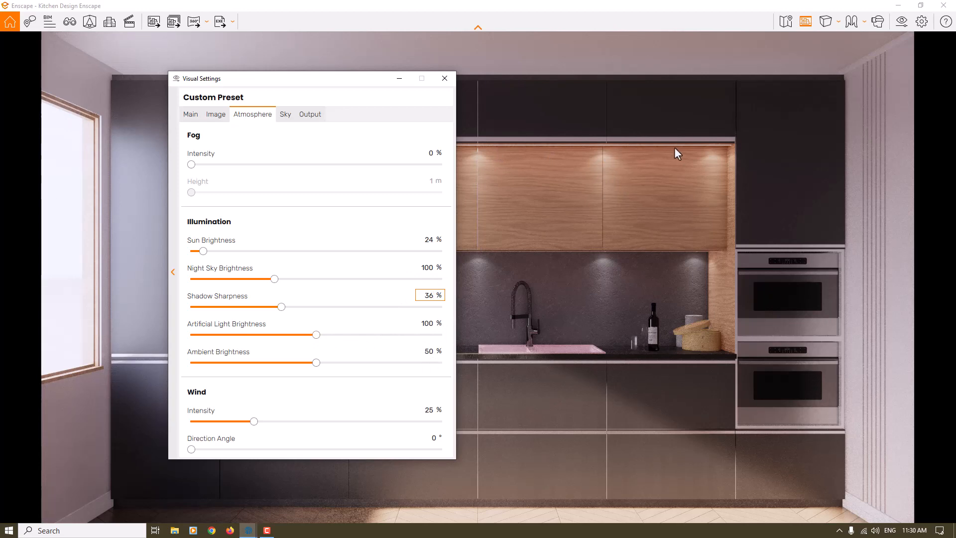
left_click_drag(316, 335, 321, 335)
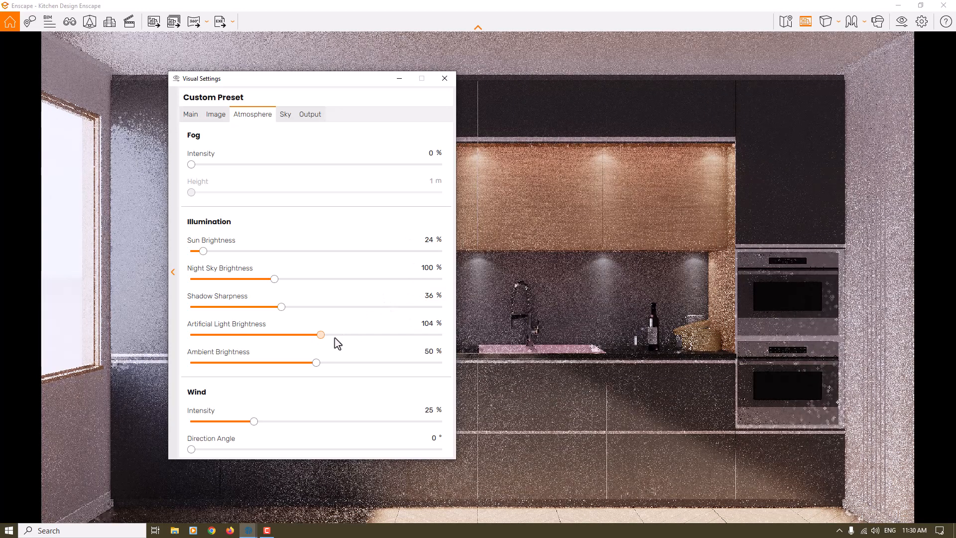
double_click(424, 328)
type("130")
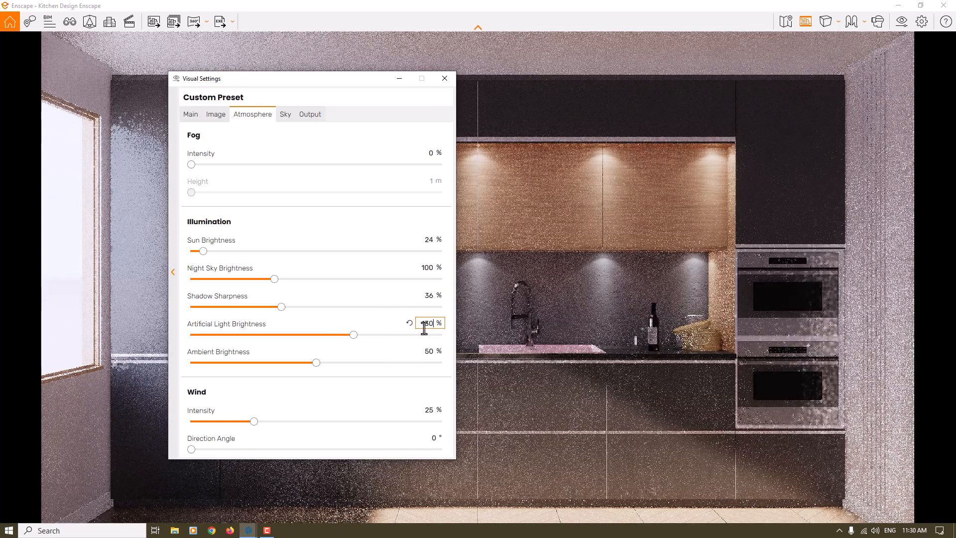
key("Return")
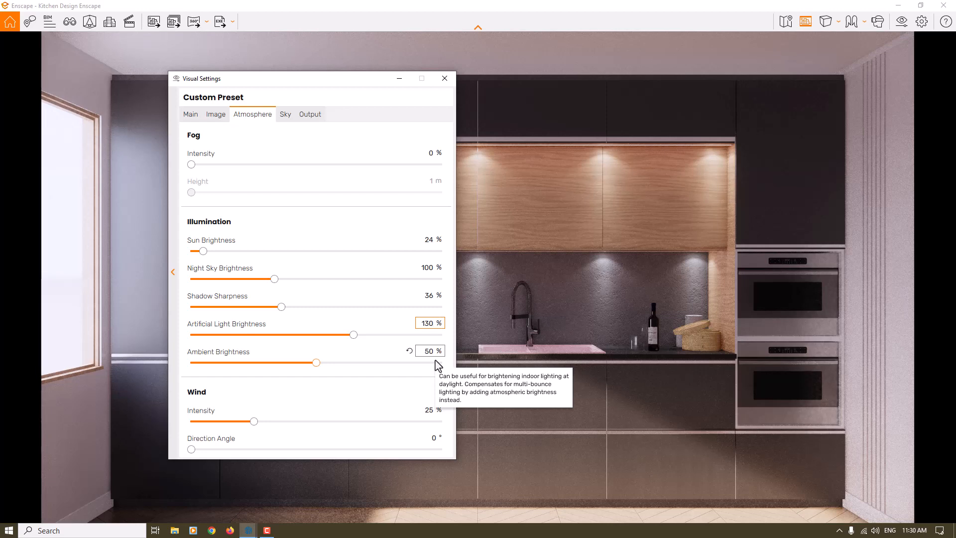
Set the ambient brightness to 68% and the wind intensity to 0%.
left_click(318, 363)
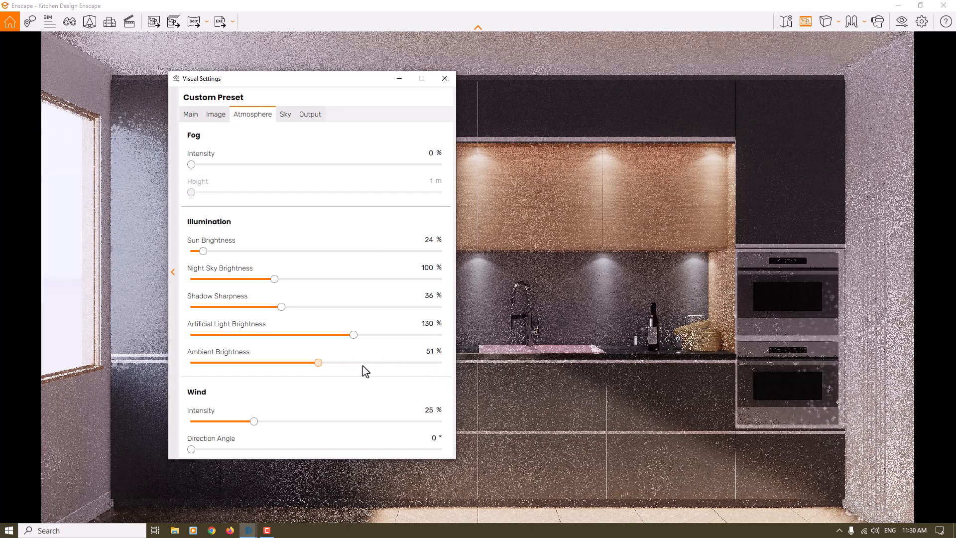
left_click_drag(363, 366, 366, 366)
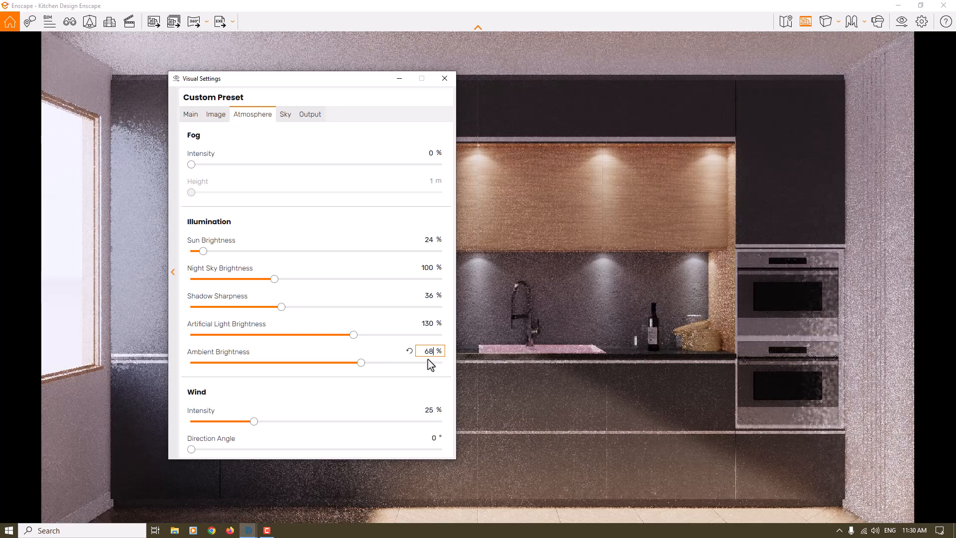
left_click(425, 409)
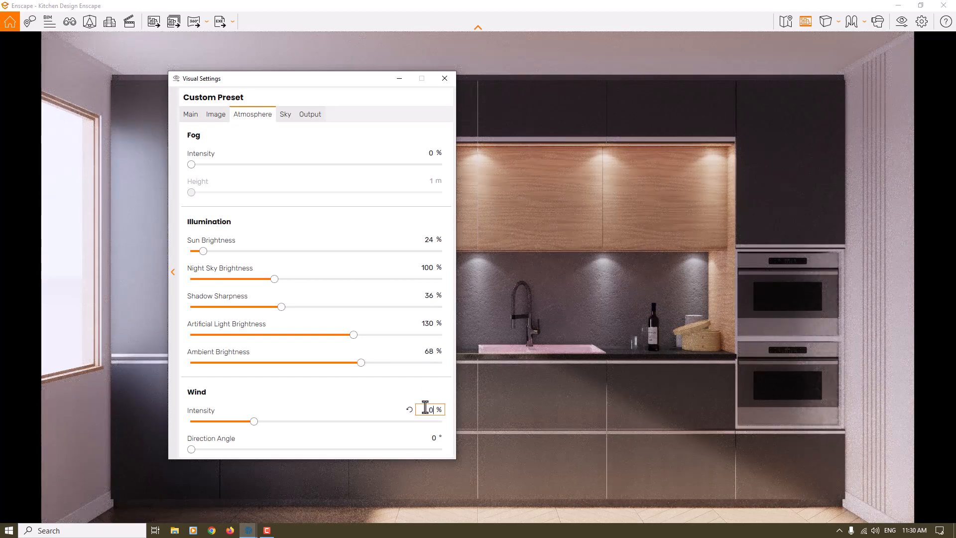
type("0")
key("Return")
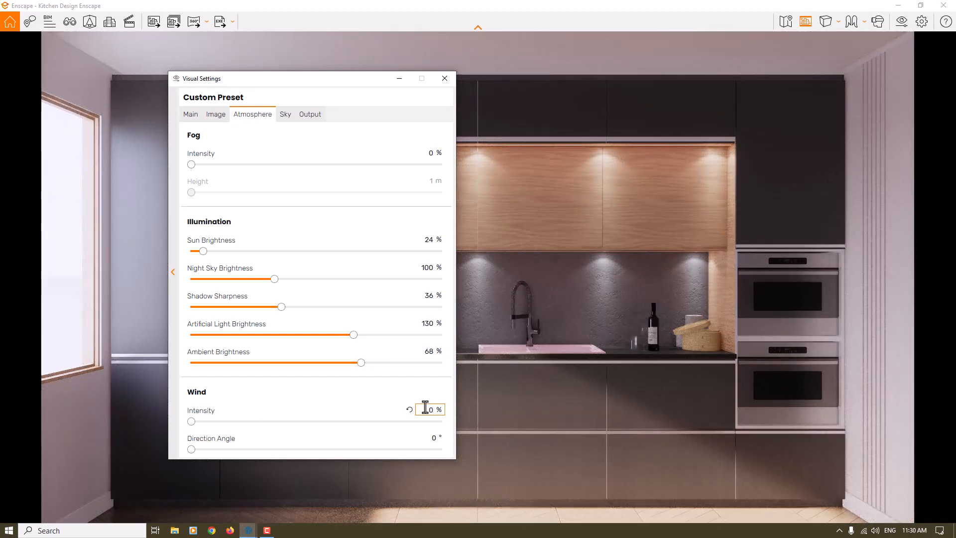
Remove the sky's clouds by setting density, variety and cirrus amount to 0% and contrails to 0.
left_click(295, 119)
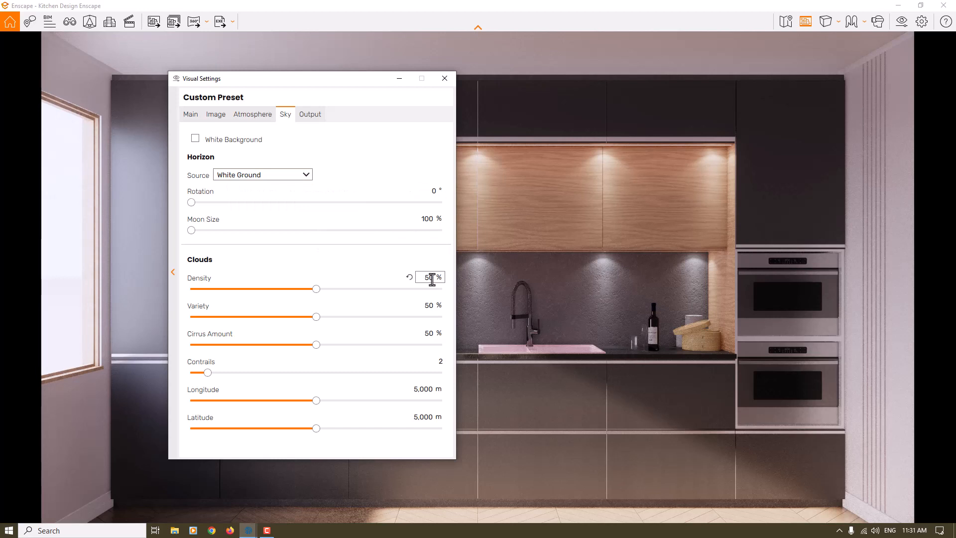
type("0")
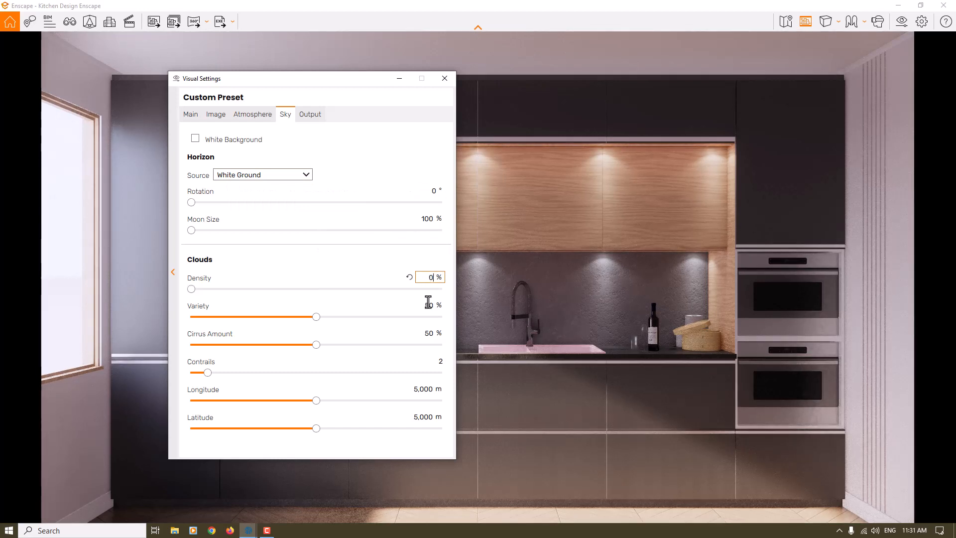
double_click(428, 305)
type("0")
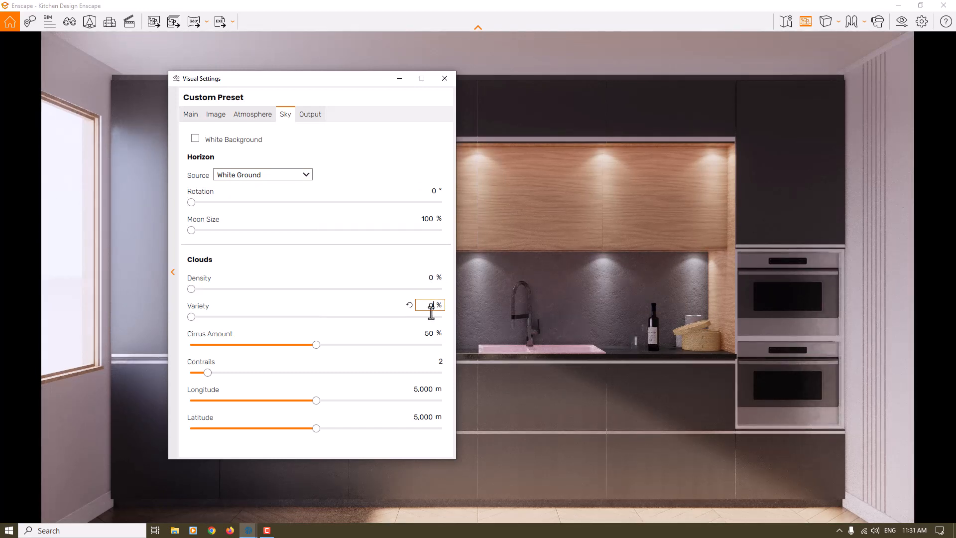
double_click(430, 333)
type("0")
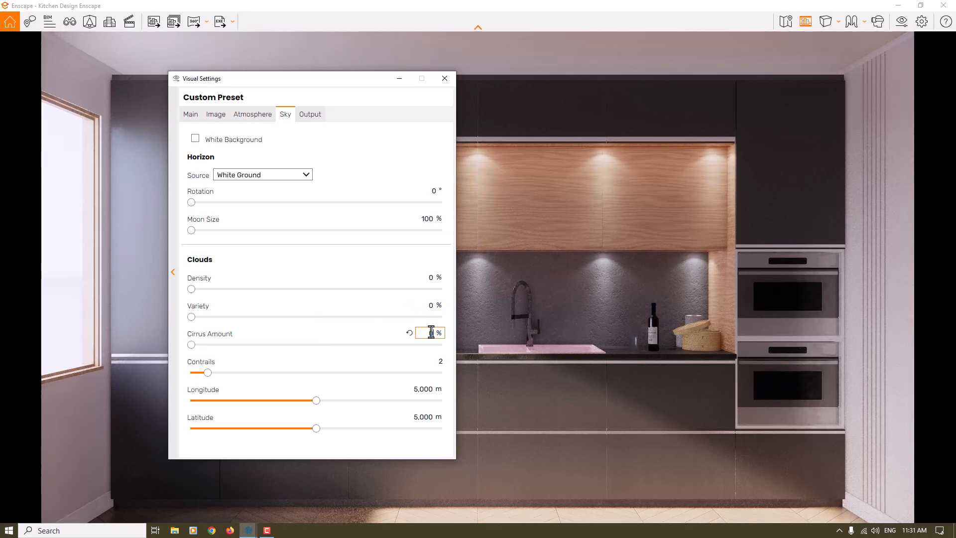
double_click(439, 361)
type("0")
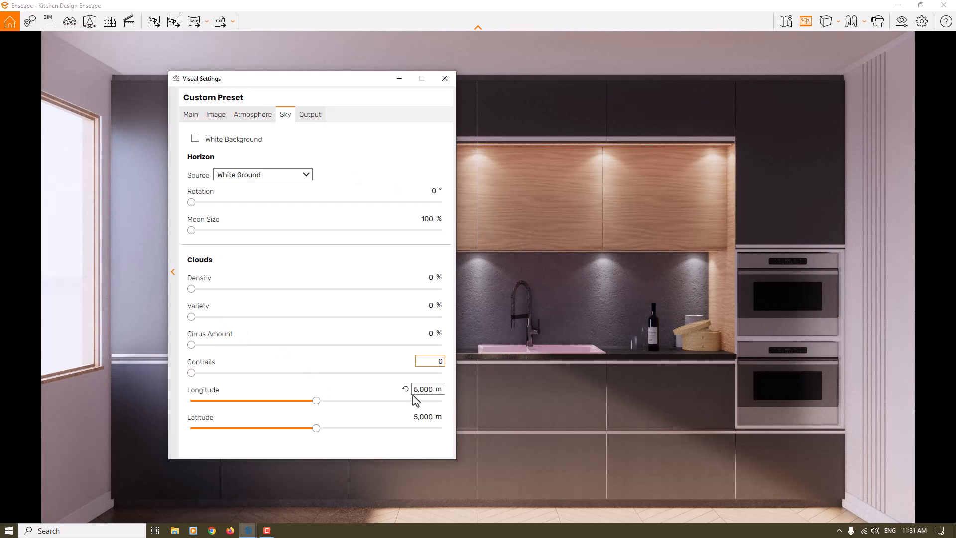
Choose JPEG Image (*.jpg) as the output file format for images and close the visual settings.
left_click(311, 115)
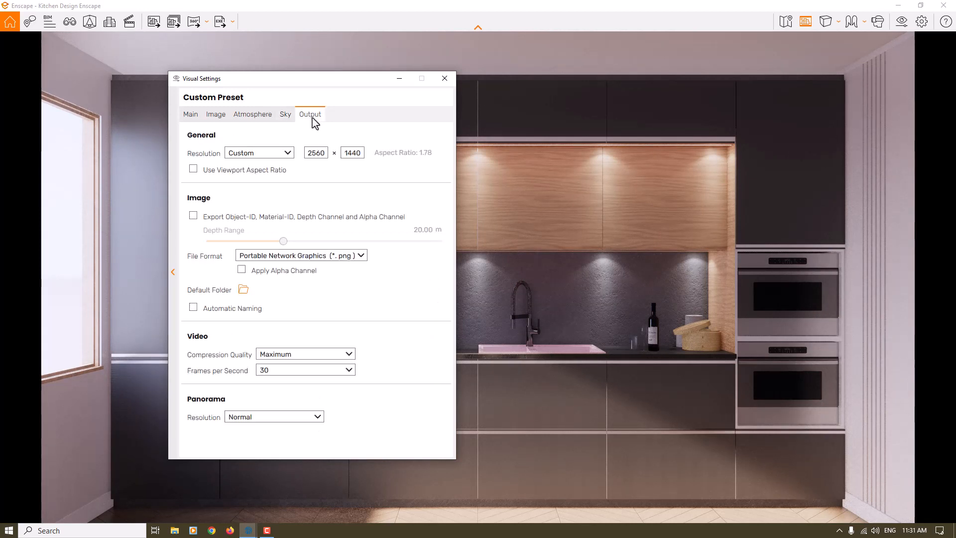
left_click(299, 256)
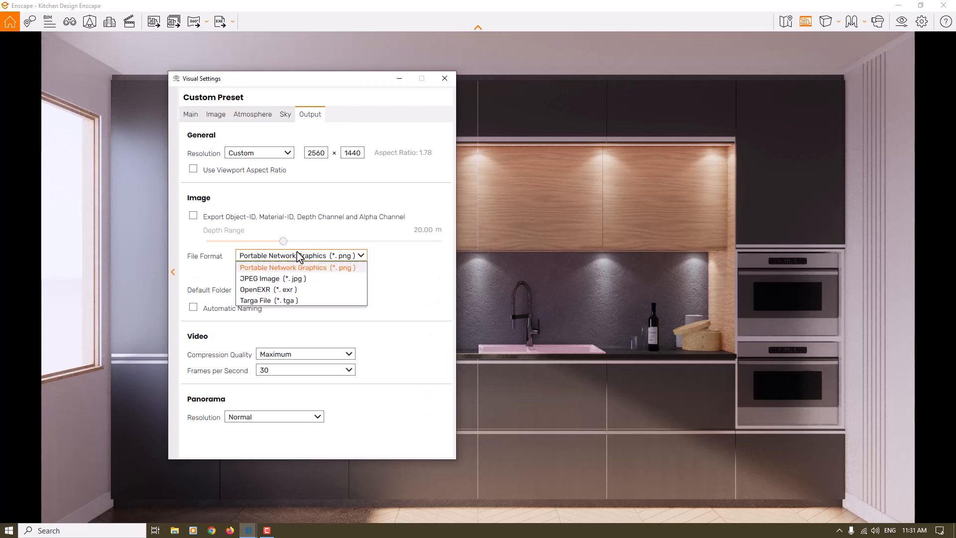
left_click(277, 280)
left_click(445, 78)
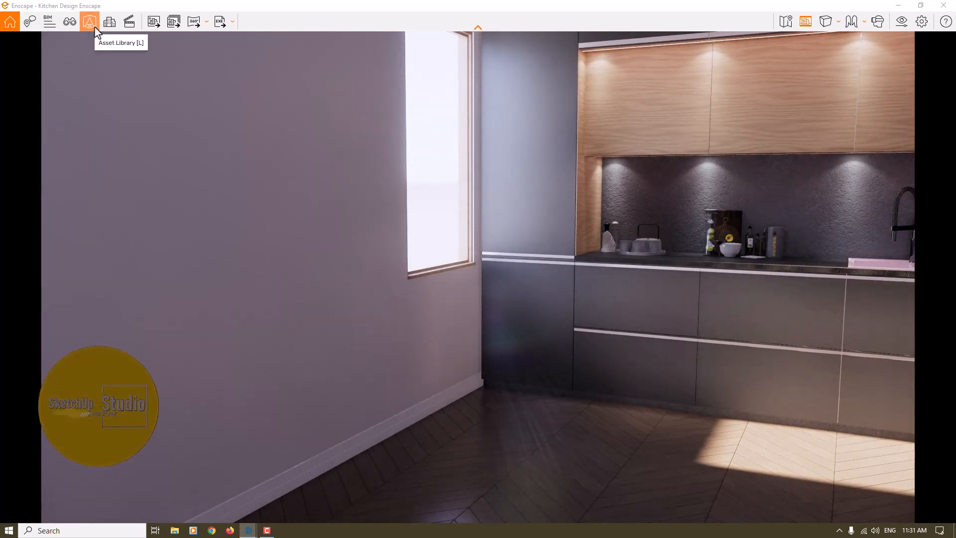
Open the Asset Library, limit it to the Vegetation category and browse the plants.
left_click(90, 21)
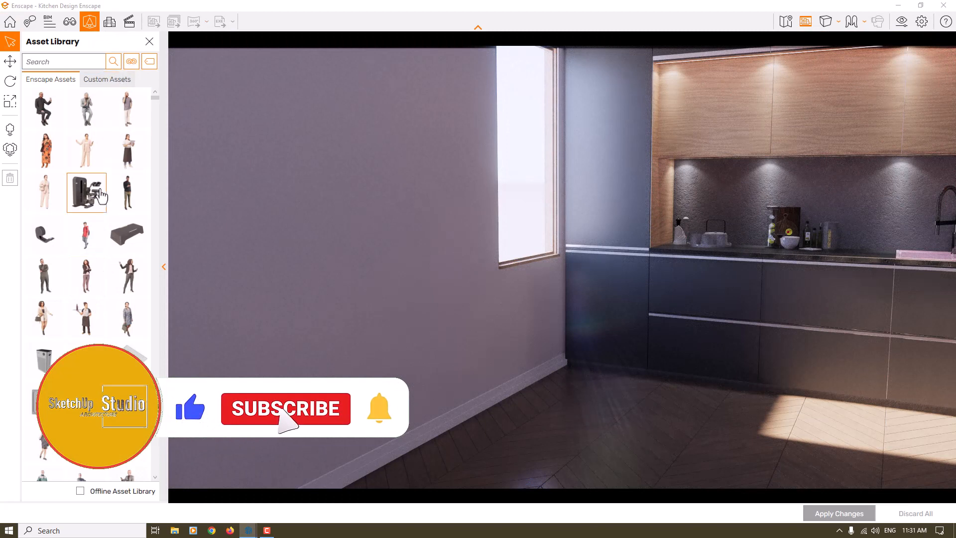
left_click(134, 62)
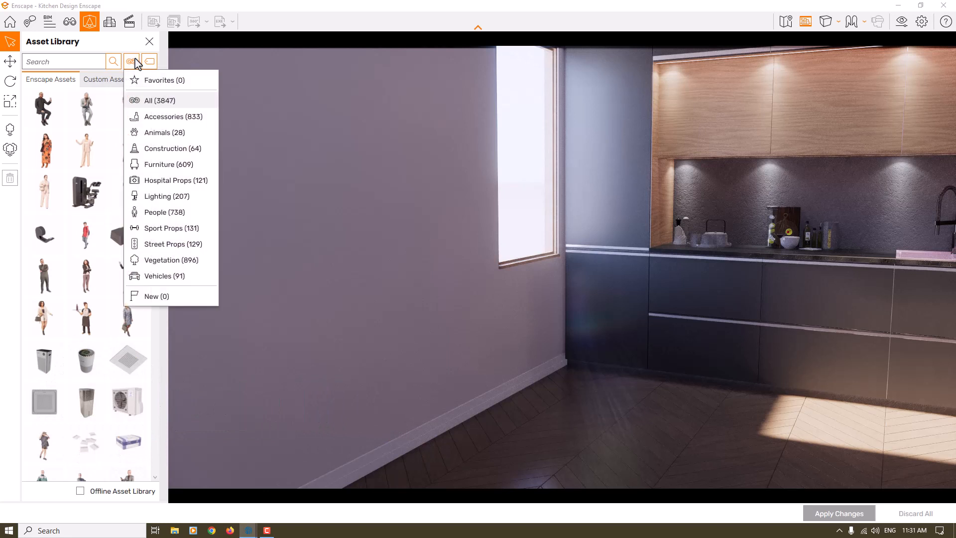
left_click(187, 266)
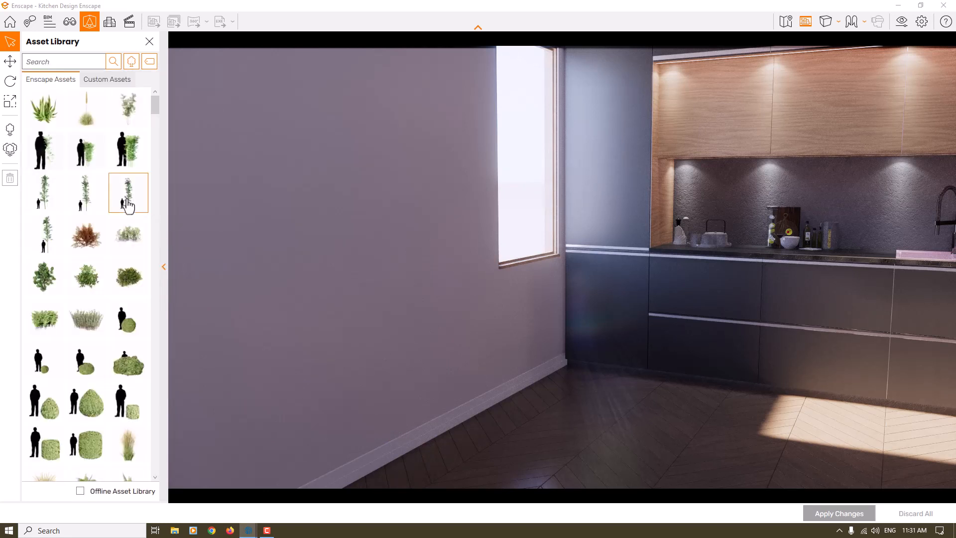
scroll(128, 239, "down", 5)
scroll(128, 240, "up", 5)
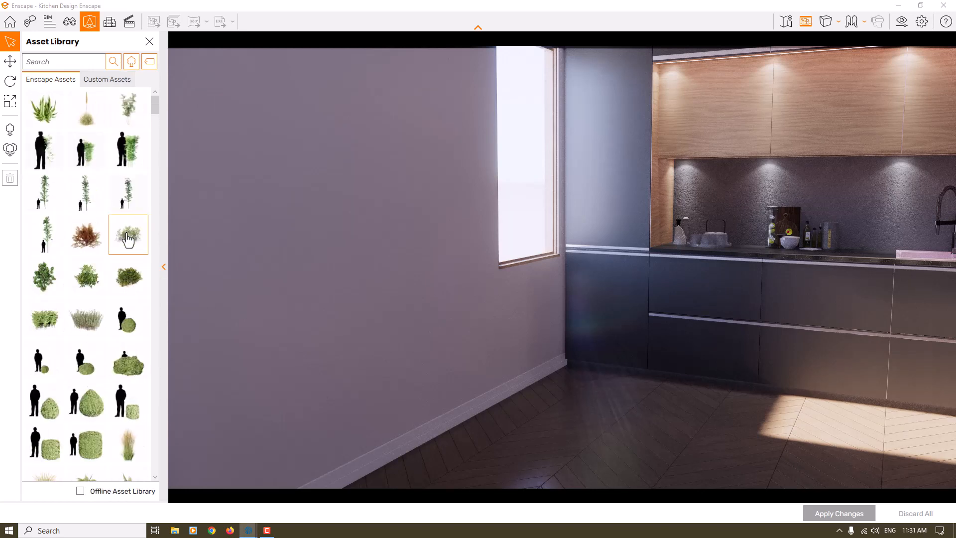
Filter the vegetation assets by the Tree tag.
left_click(150, 61)
scroll(161, 166, "down", 3)
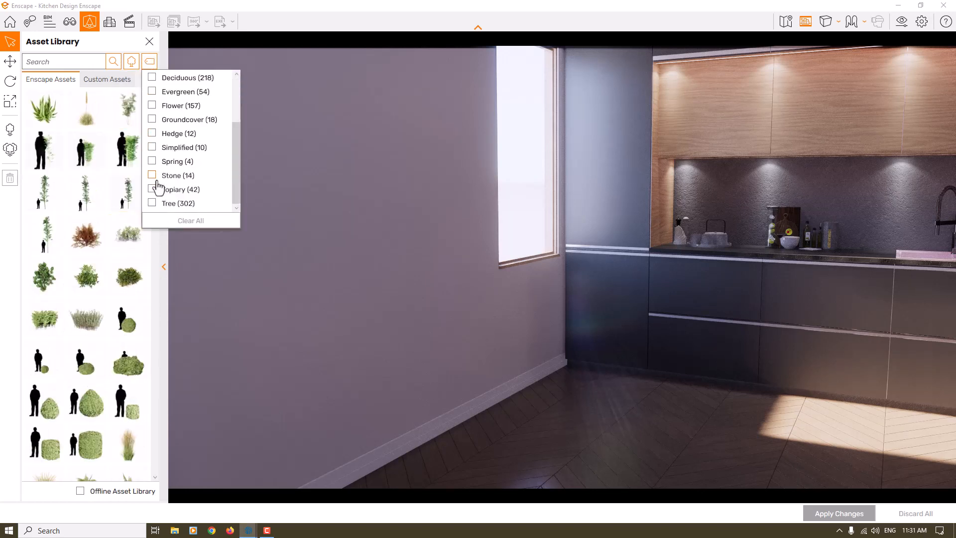
left_click(154, 203)
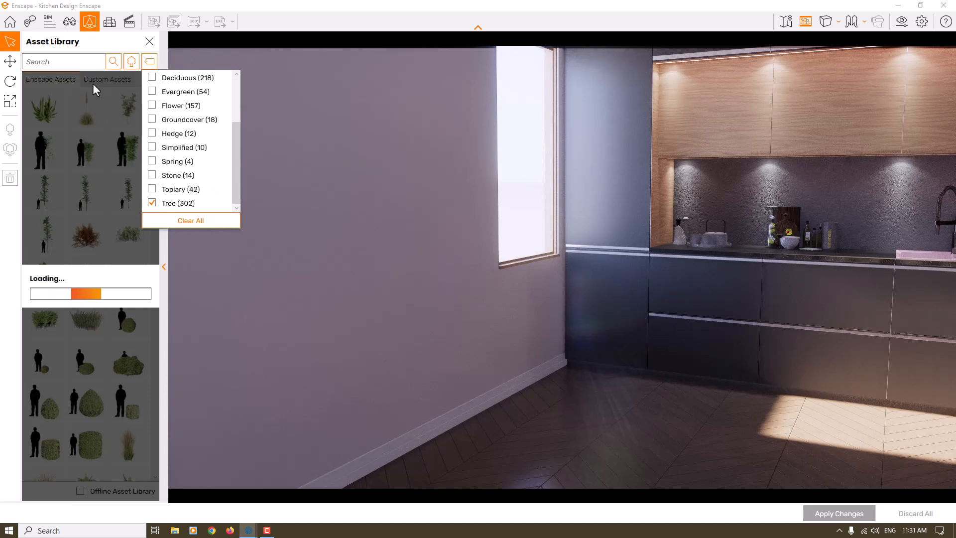
left_click(86, 50)
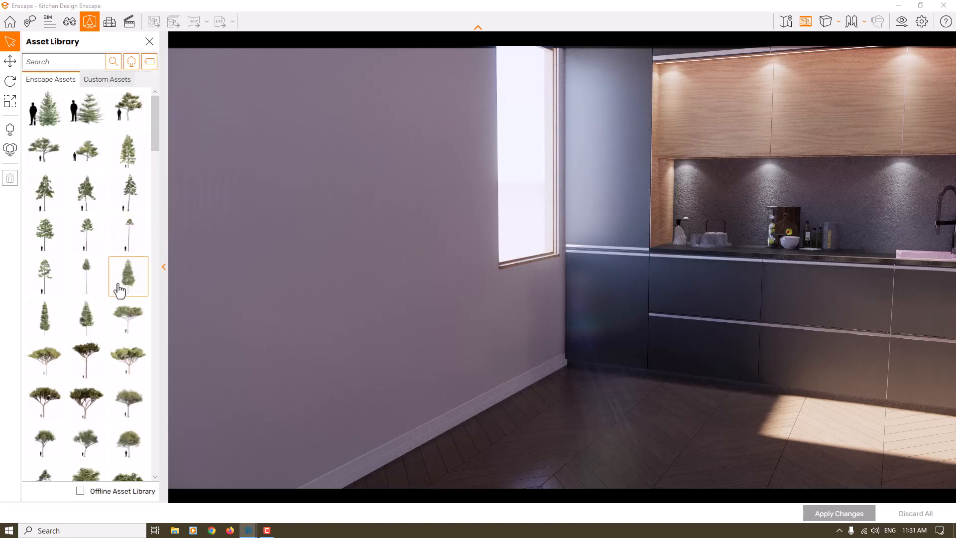
Place the Deciduous Tree 030: Elm asset on the kitchen floor near the window and apply the changes.
scroll(122, 279, "down", 5)
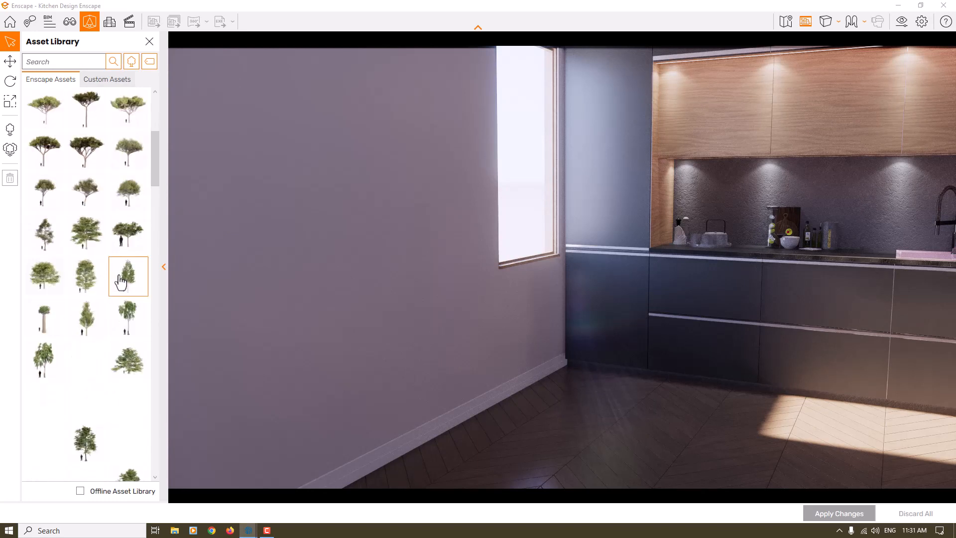
scroll(124, 274, "down", 1)
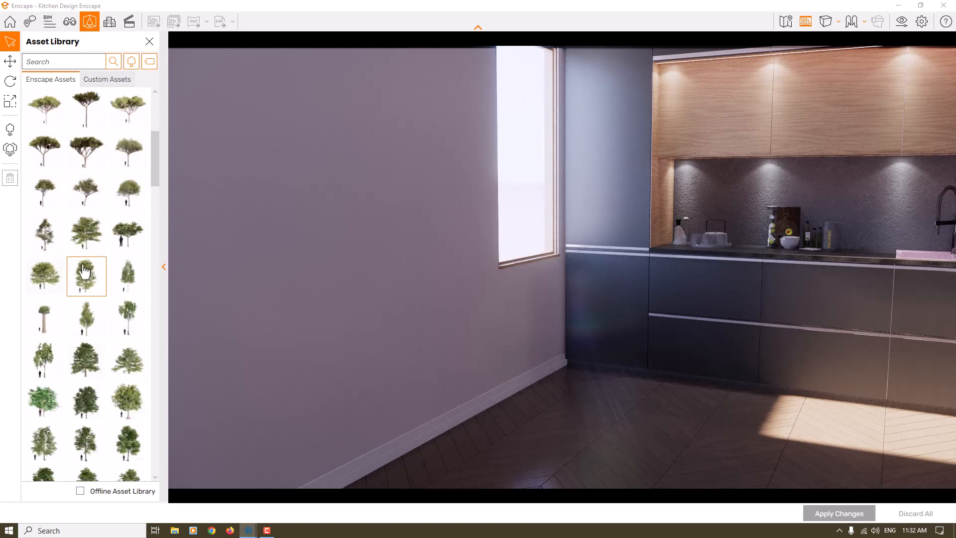
scroll(94, 305, "down", 5)
left_click(94, 306)
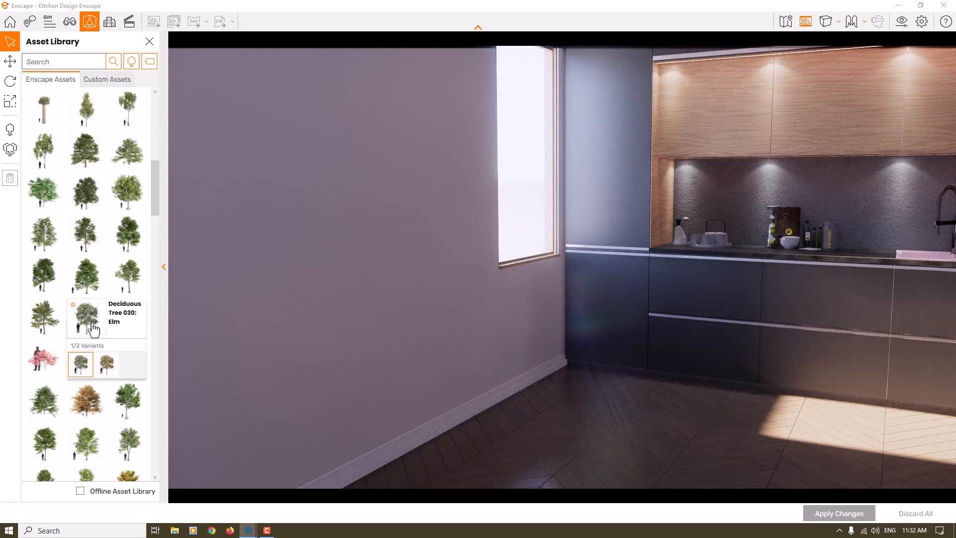
left_click(592, 405)
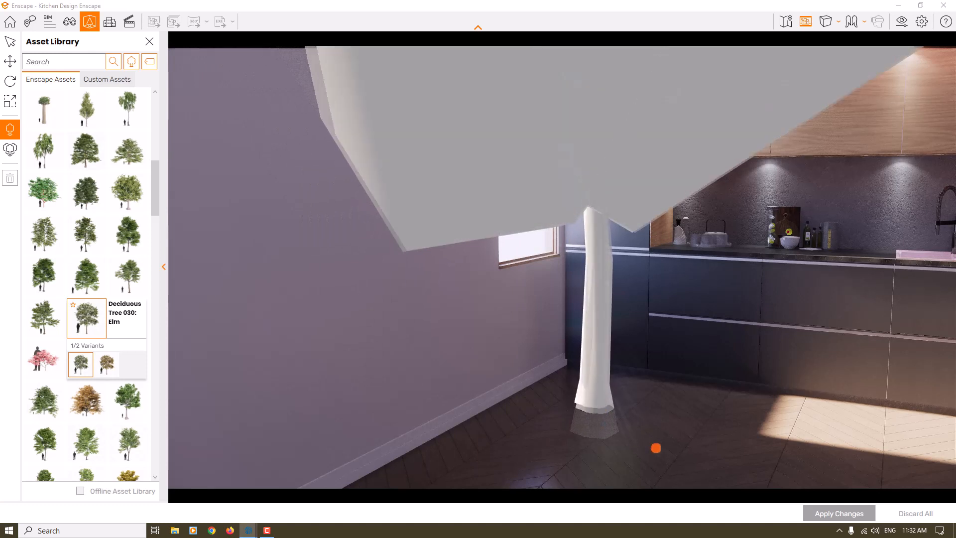
left_click(828, 514)
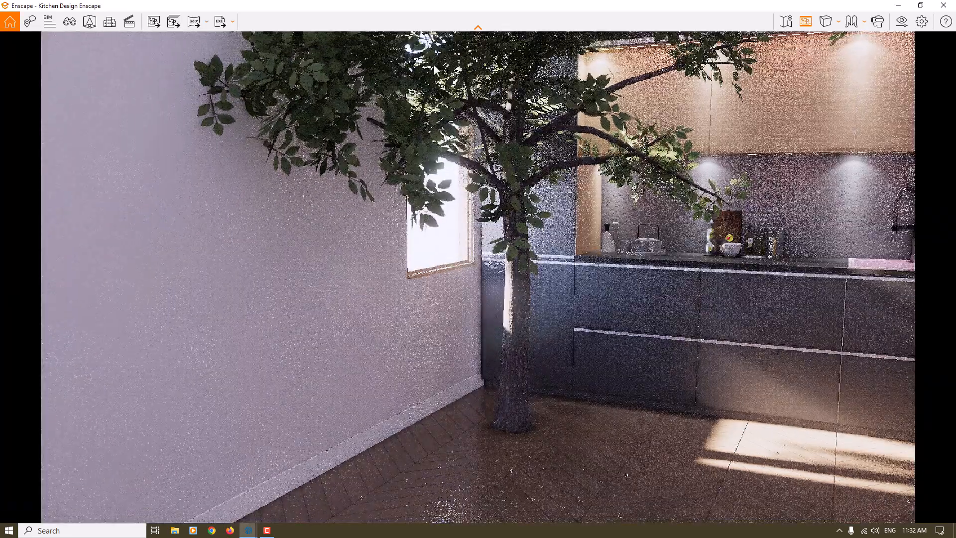
In SketchUp, move the tree about 291 cm out of the kitchen, aligning its bounding-box corner with the building's base corner beside the window wall.
mouse_move(618, 1)
left_mouse_down()
mouse_move(725, 38)
mouse_move(955, 151)
left_mouse_up()
left_click(297, 159)
middle_click_drag(211, 248, 545, 364)
scroll(111, 242, "down", 5)
scroll(112, 242, "down", 5)
scroll(192, 252, "down", 4)
mouse_move(192, 252)
middle_mouse_down()
mouse_move(5, 386)
mouse_move(11, 380)
middle_mouse_up()
scroll(134, 311, "up", 3)
left_click(284, 171)
key("m")
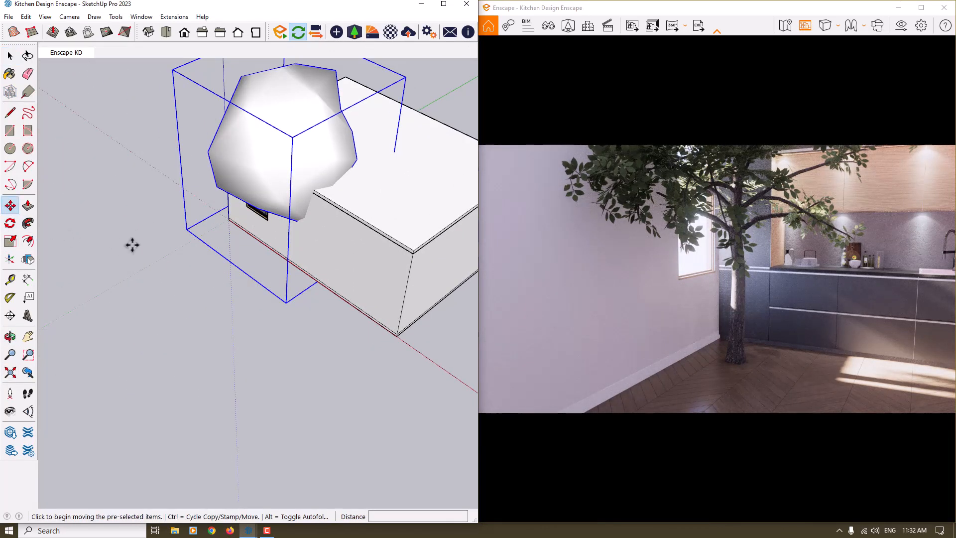
middle_click_drag(133, 246, 241, 277)
scroll(121, 271, "up", 2)
left_click(105, 277)
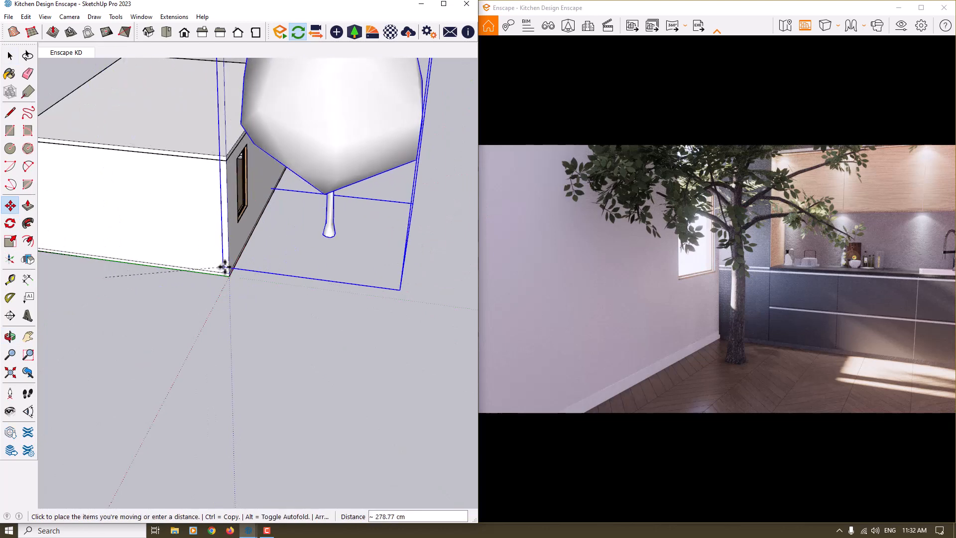
scroll(229, 275, "up", 4)
left_click(230, 278)
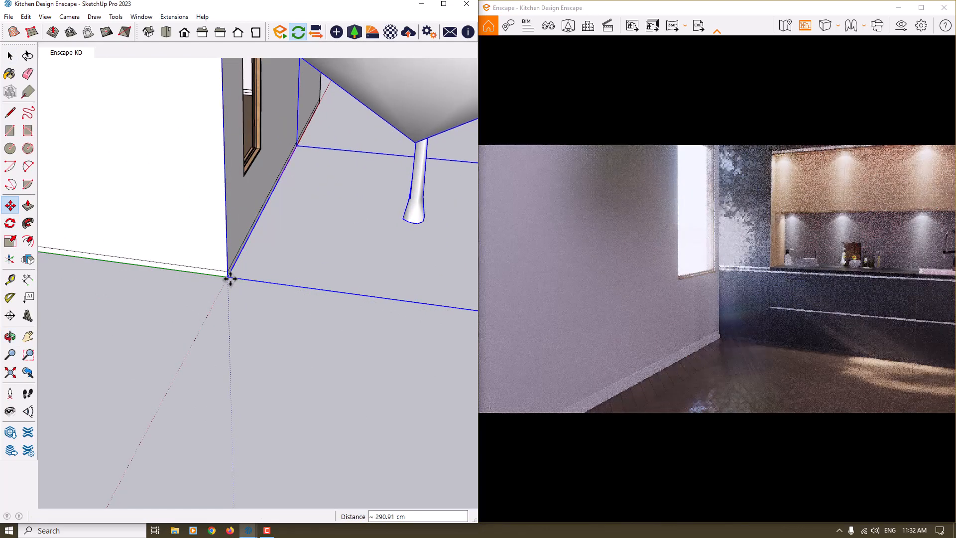
Scale the tree outside the window uniformly to 0.50.
scroll(231, 275, "down", 5)
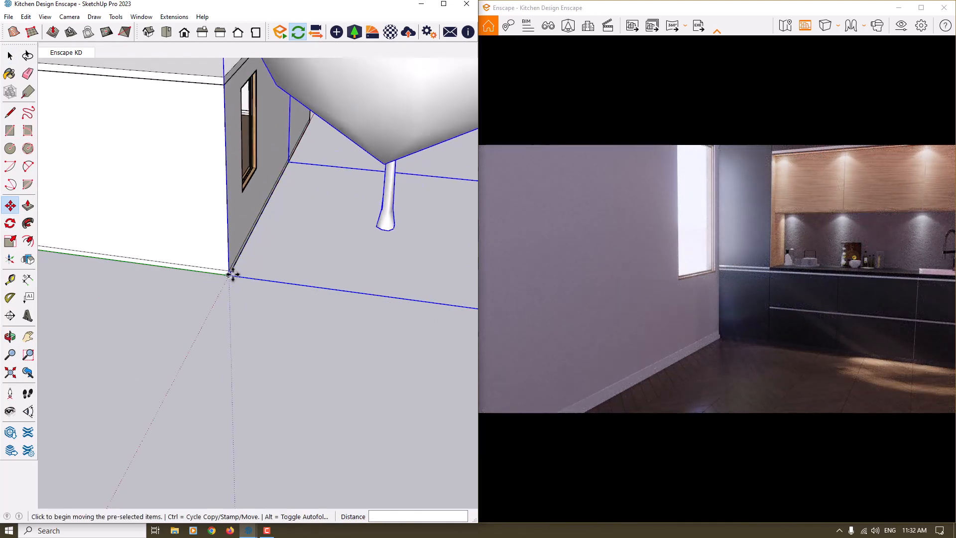
scroll(208, 311, "down", 2)
middle_click_drag(341, 190, 391, 139, "shift")
scroll(307, 215, "up", 2)
left_click(10, 242)
left_click(401, 103)
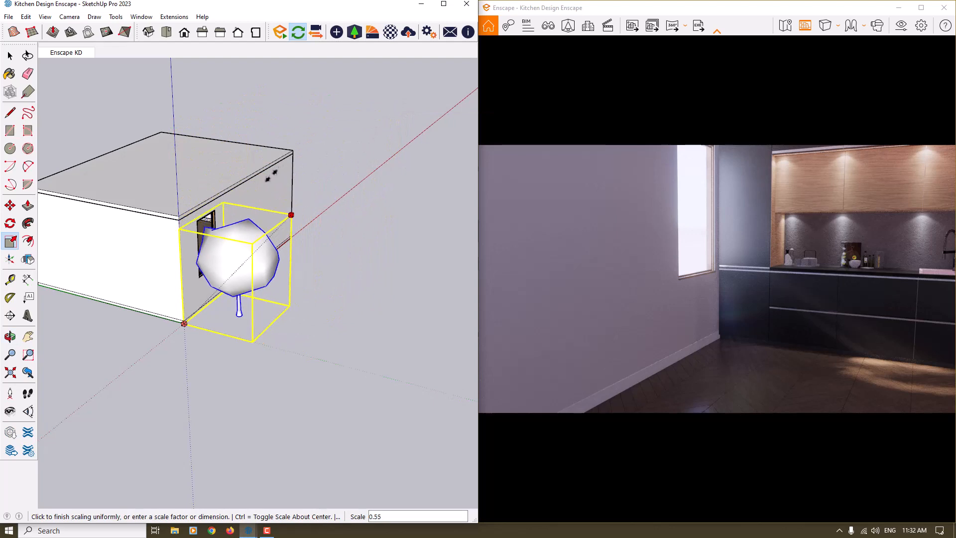
left_click(302, 304)
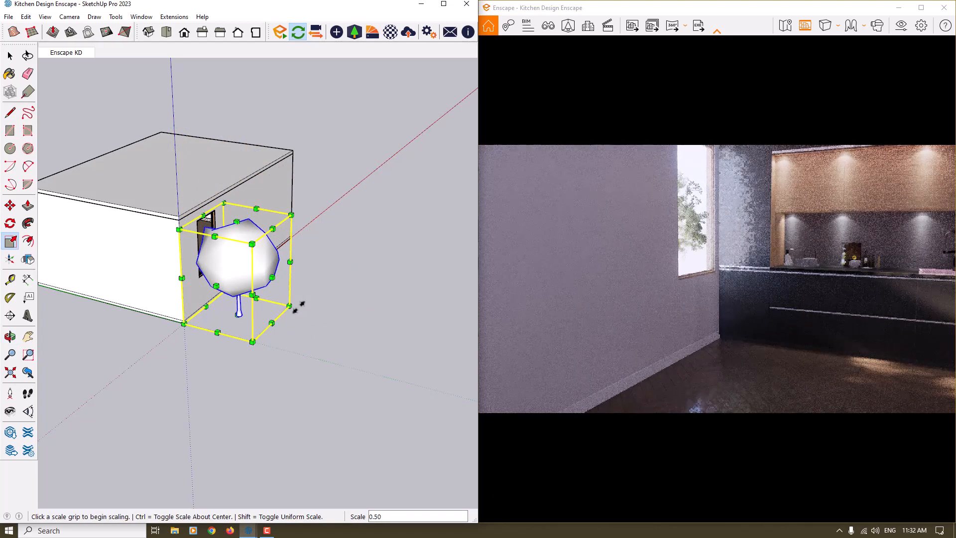
Stretch the tree vertically by a factor of about 1.13 and deselect it.
left_click(237, 223)
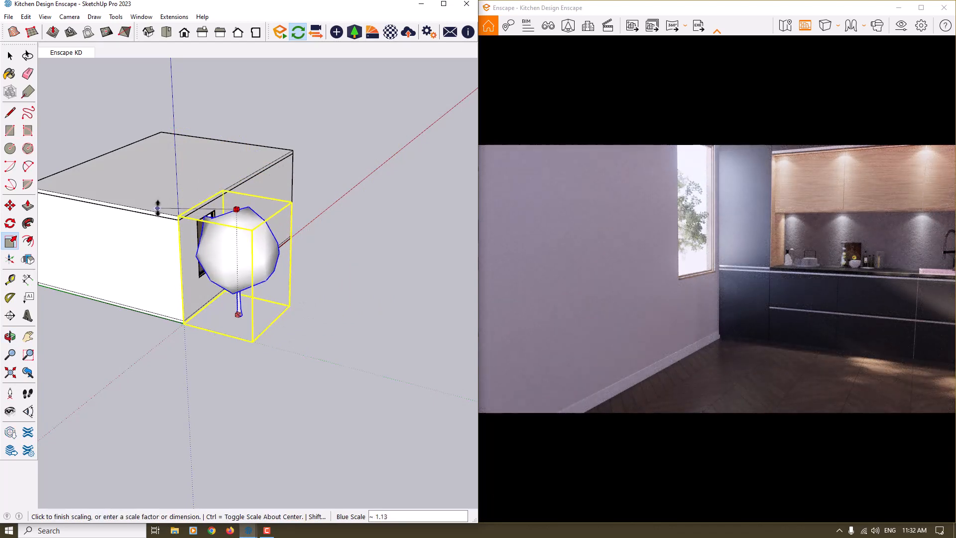
left_click(314, 303)
mouse_move(314, 306)
middle_mouse_down()
mouse_move(75, 391)
mouse_move(68, 334)
mouse_move(113, 288)
mouse_move(271, 324)
mouse_move(188, 337)
middle_mouse_up()
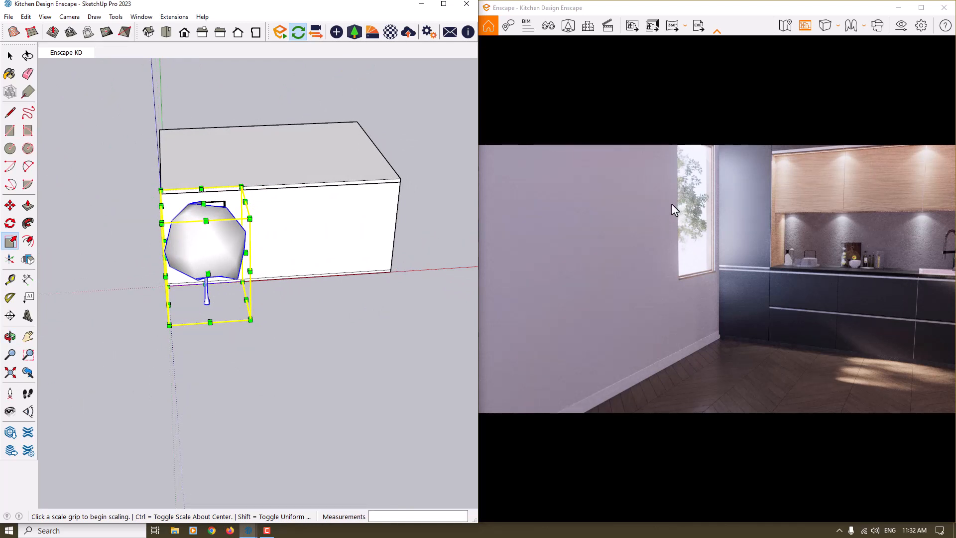
key("space")
left_click(295, 291)
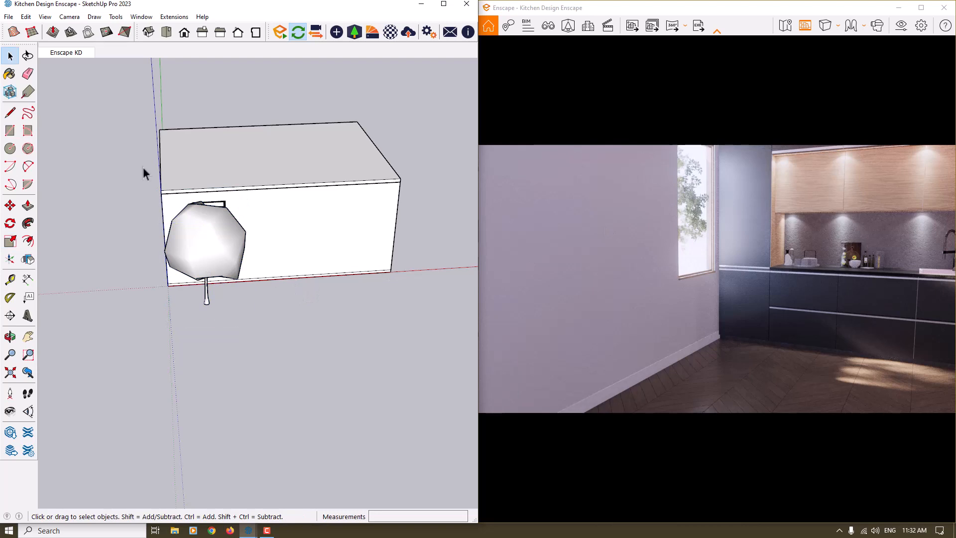
Activate the Enscape KD scene and shift the tree about 46 cm along the red axis, parallel to the window wall.
left_click(57, 47)
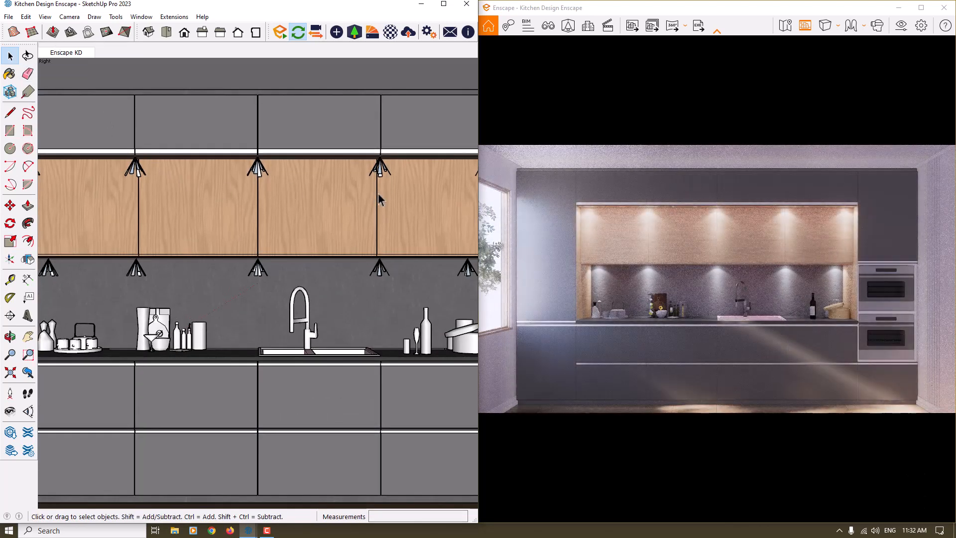
mouse_move(274, 208)
middle_mouse_down()
mouse_move(587, 273)
mouse_move(595, 311)
middle_mouse_up()
scroll(223, 161, "down", 7)
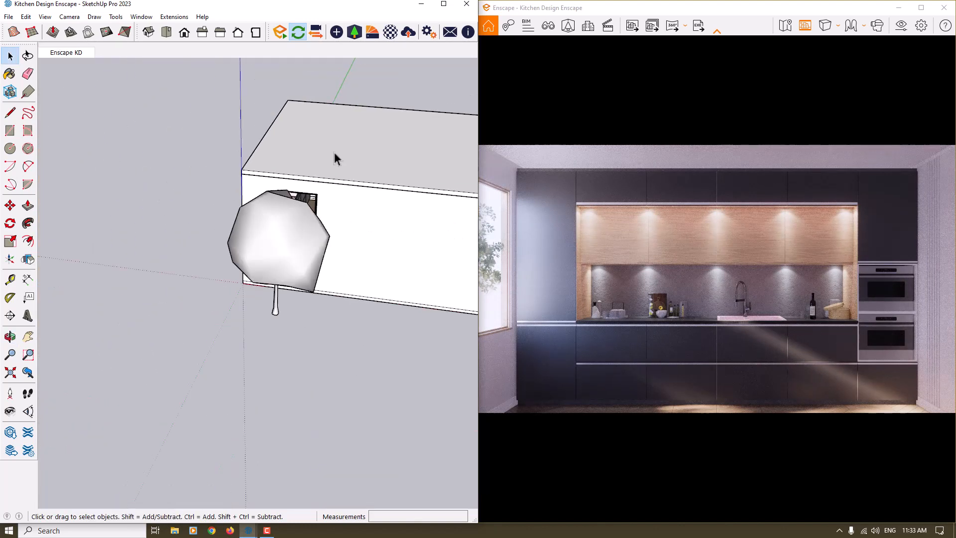
scroll(279, 225, "up", 3)
left_click(284, 320)
left_click(10, 205)
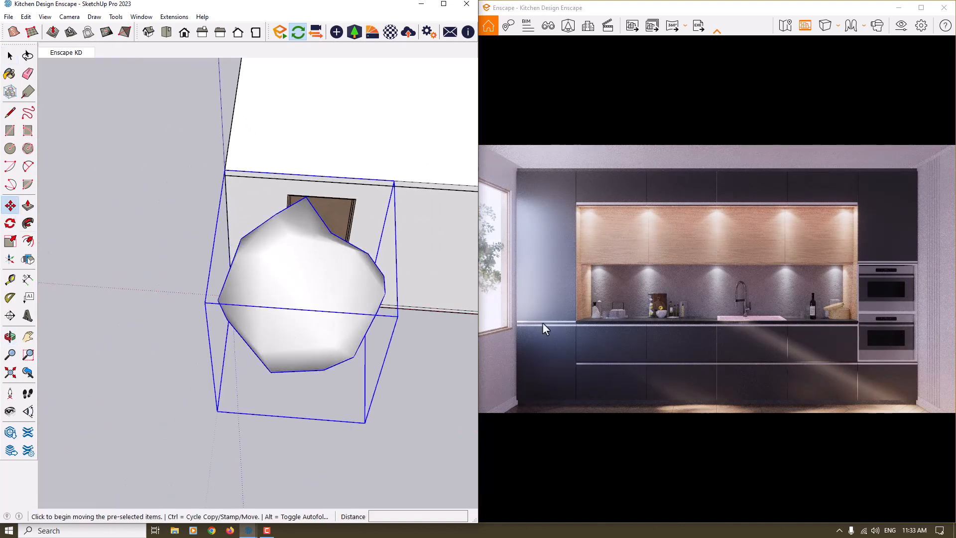
left_click(404, 401)
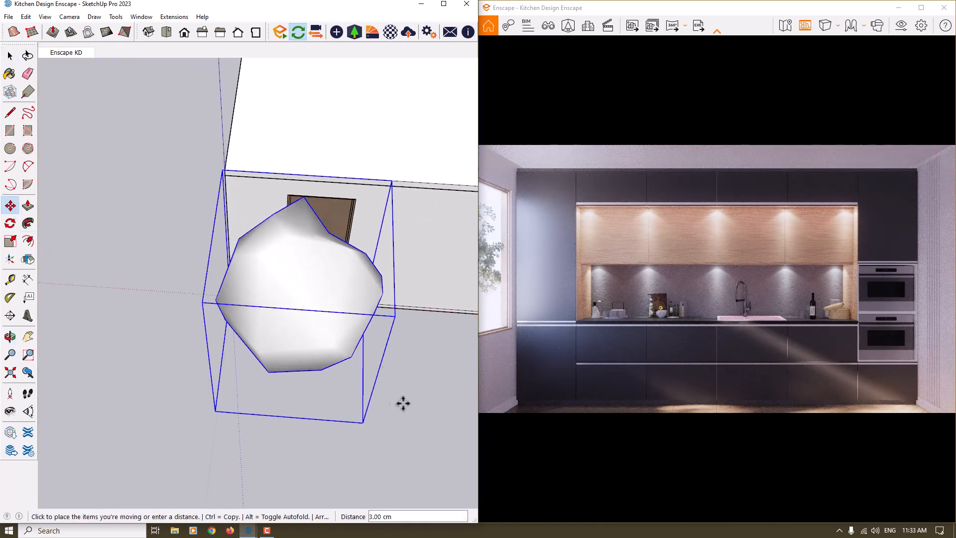
left_click(372, 400)
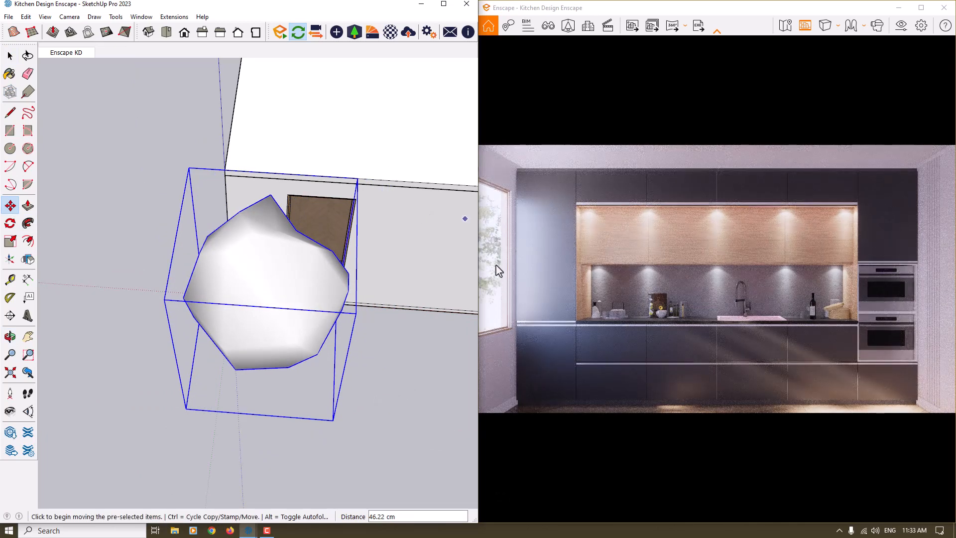
Lower the tree about 46 cm relative to the window.
mouse_move(348, 375)
middle_mouse_down()
mouse_move(256, 309)
mouse_move(188, 86)
middle_mouse_up()
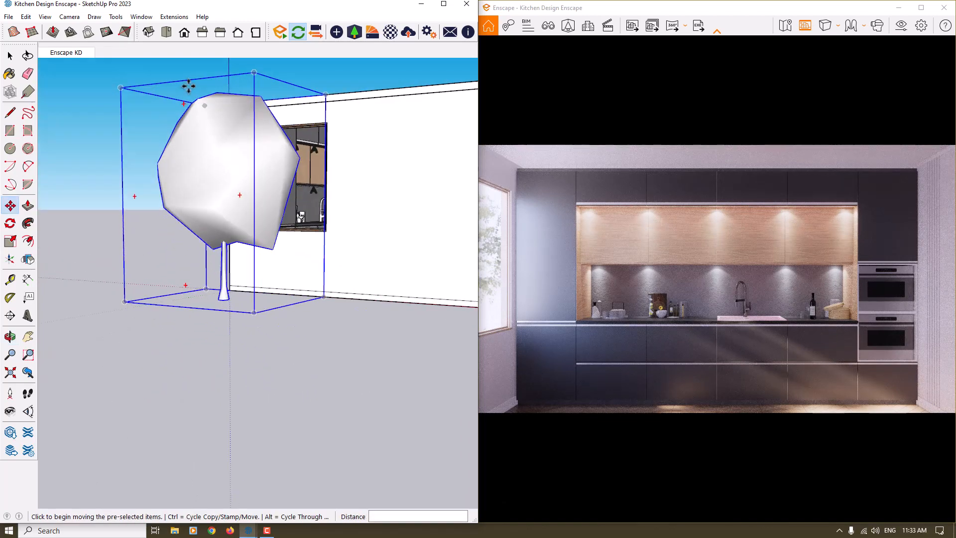
left_click(189, 86)
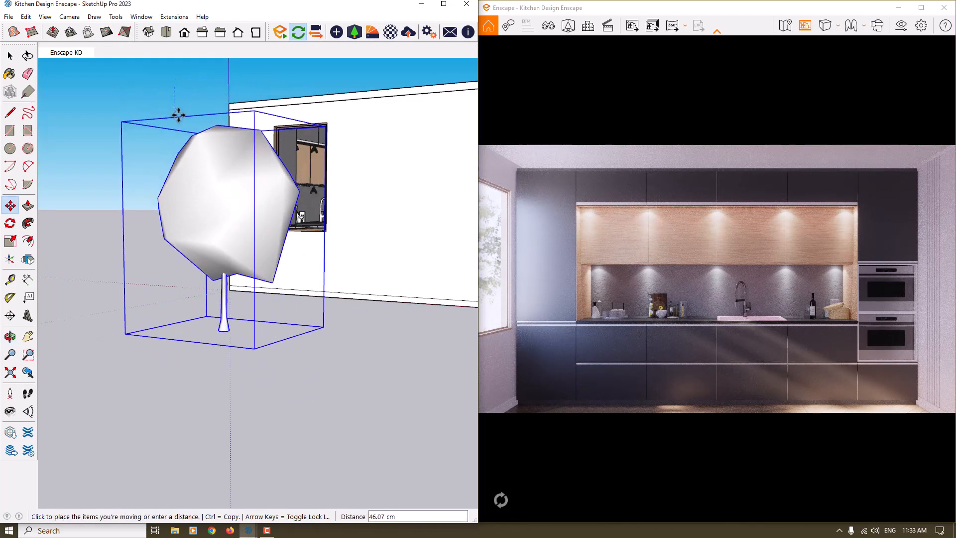
left_click(179, 115)
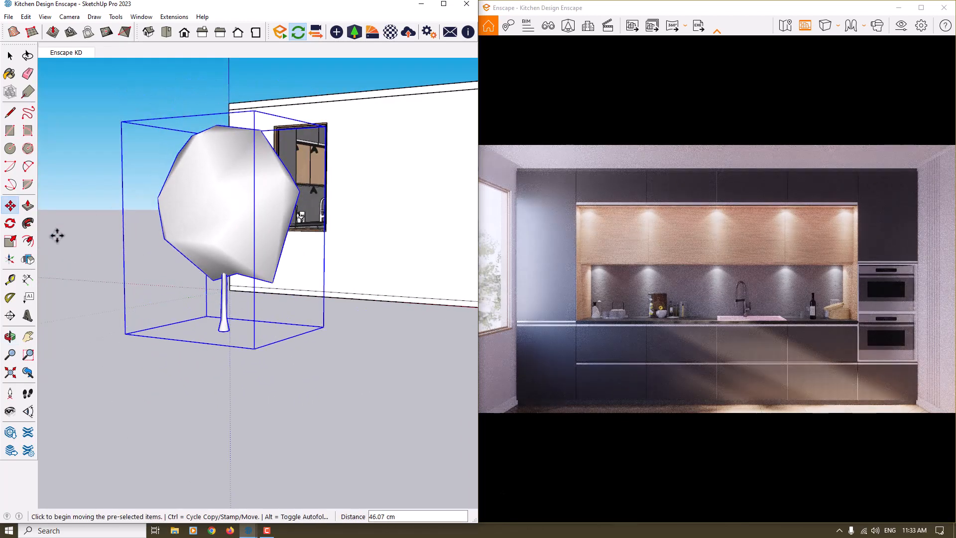
Stretch the lowered tree's height by a factor of about 1.15, up to the building's roof edge.
left_click(10, 241)
middle_click_drag(214, 259, 211, 214)
left_click(211, 159)
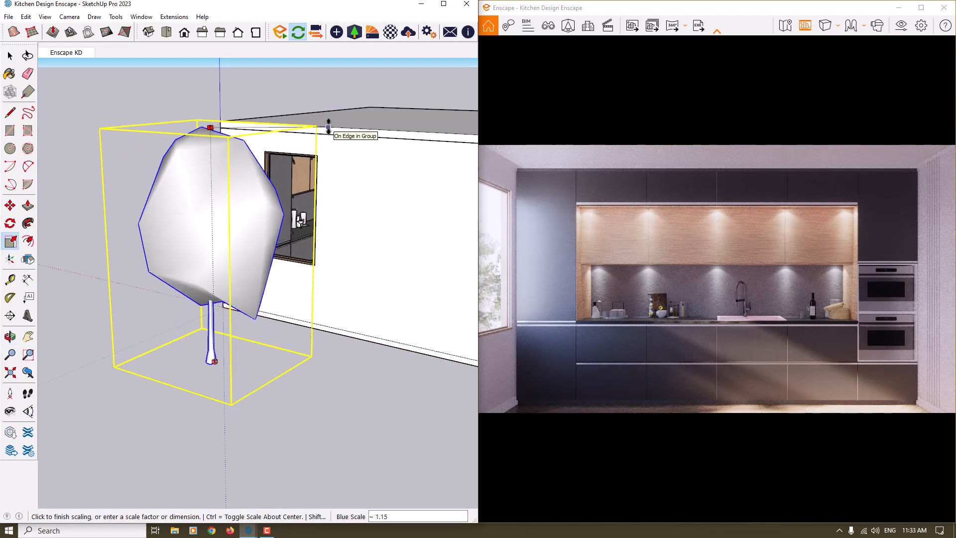
left_click(328, 124)
Copy the tree about 99 cm along the red axis, away from the window.
middle_click_drag(199, 253, 232, 291)
left_click(11, 205)
scroll(427, 250, "down", 4)
key("ctrl")
left_click(431, 378)
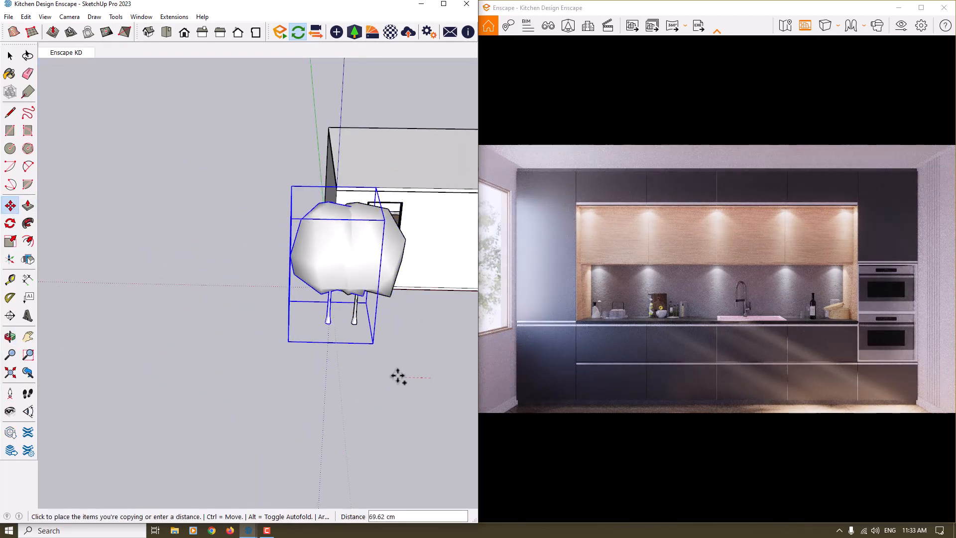
left_click(387, 375)
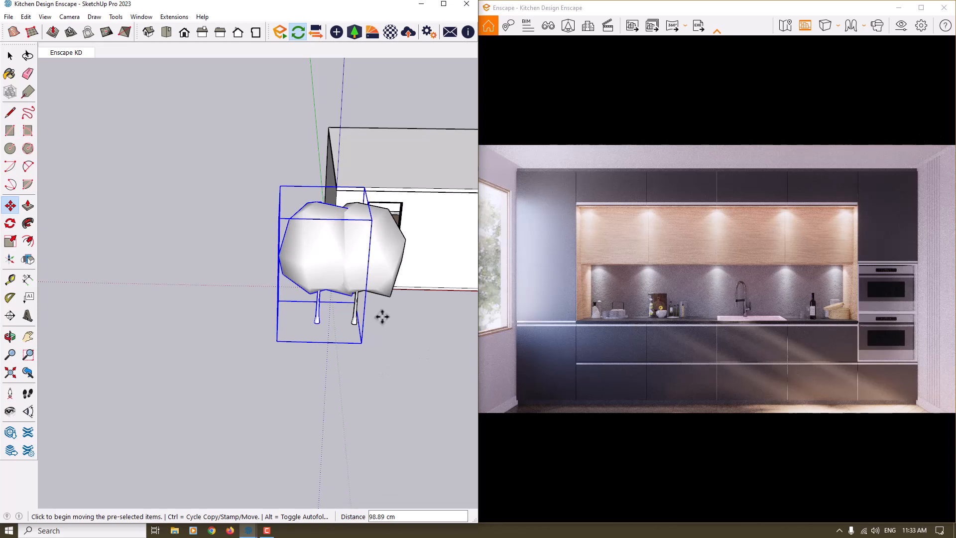
key("space")
left_click(386, 251)
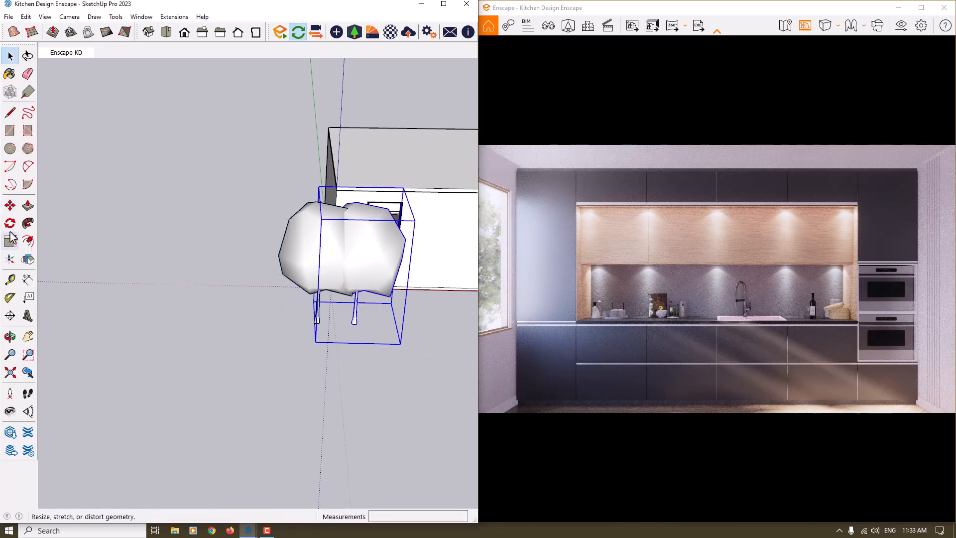
left_click(10, 206)
key("ctrl")
left_click(361, 375)
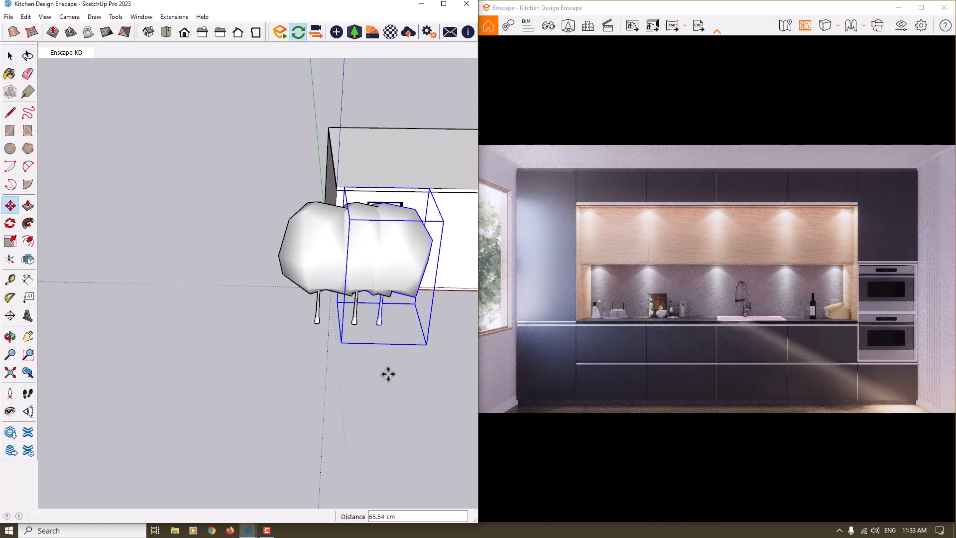
key("Escape")
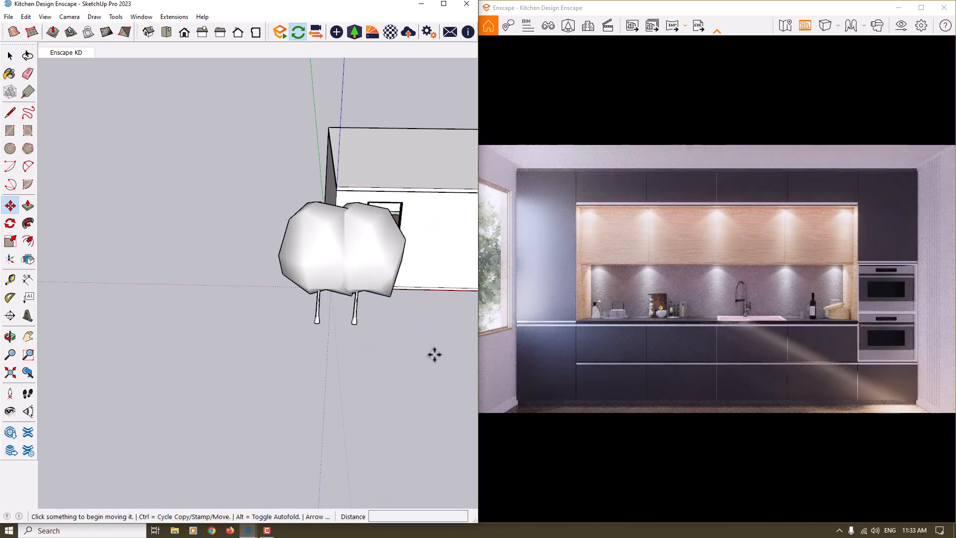
key("space")
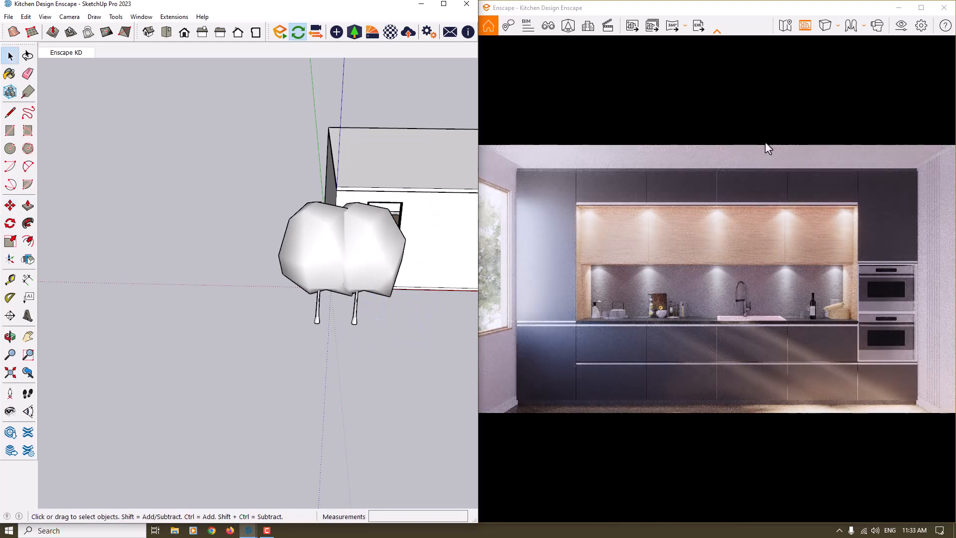
Maximize the Enscape window, test the sun's shadow sharpness at 97 %, and set it to 0 %.
left_click(922, 7)
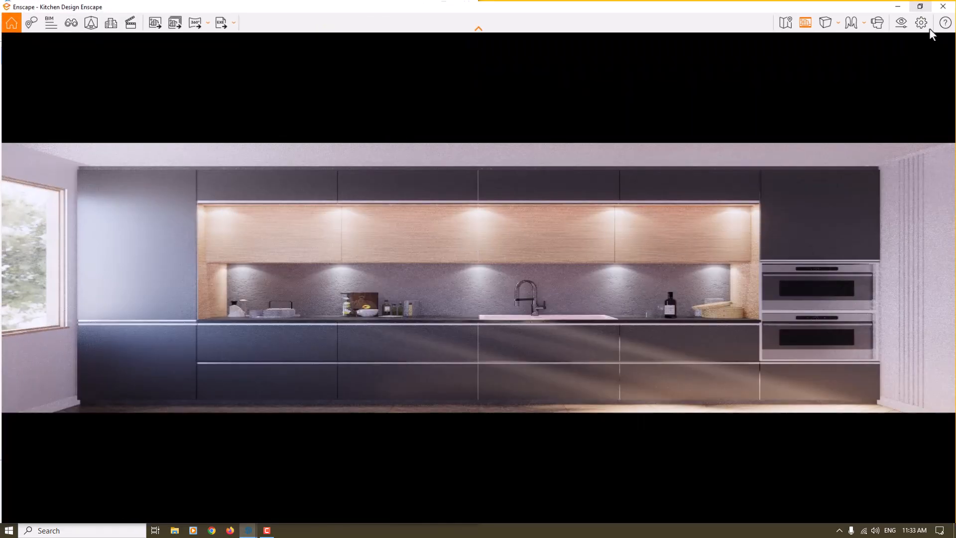
left_click(901, 23)
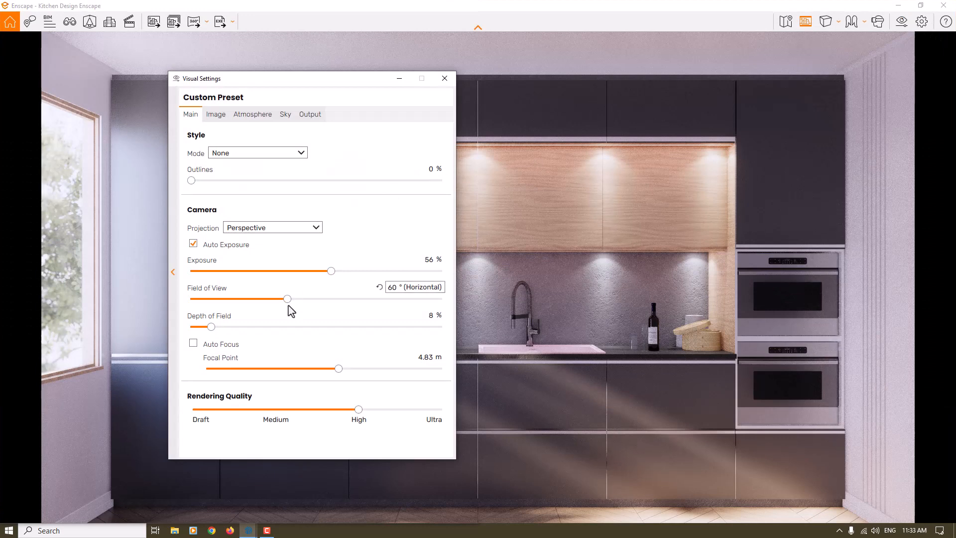
left_click(245, 119)
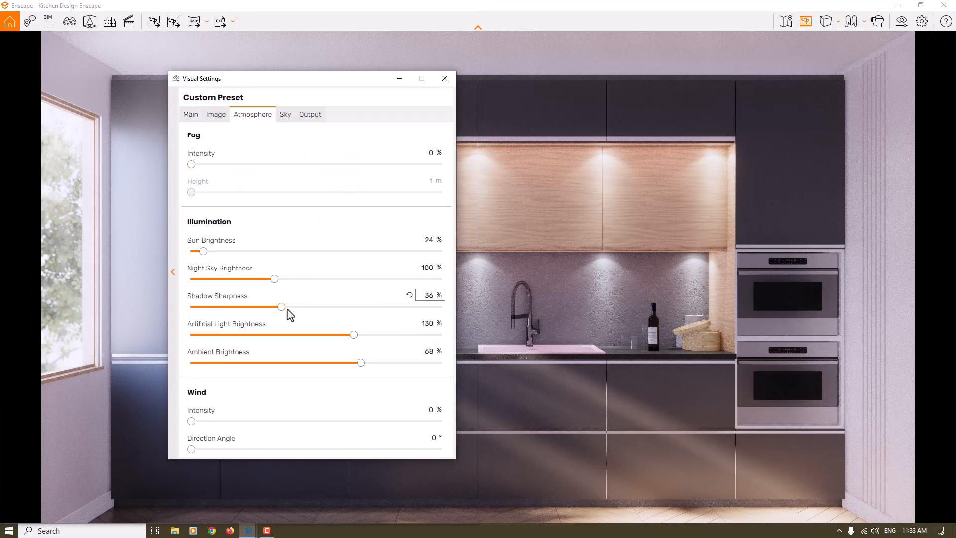
left_click_drag(282, 307, 304, 307)
left_click(441, 307)
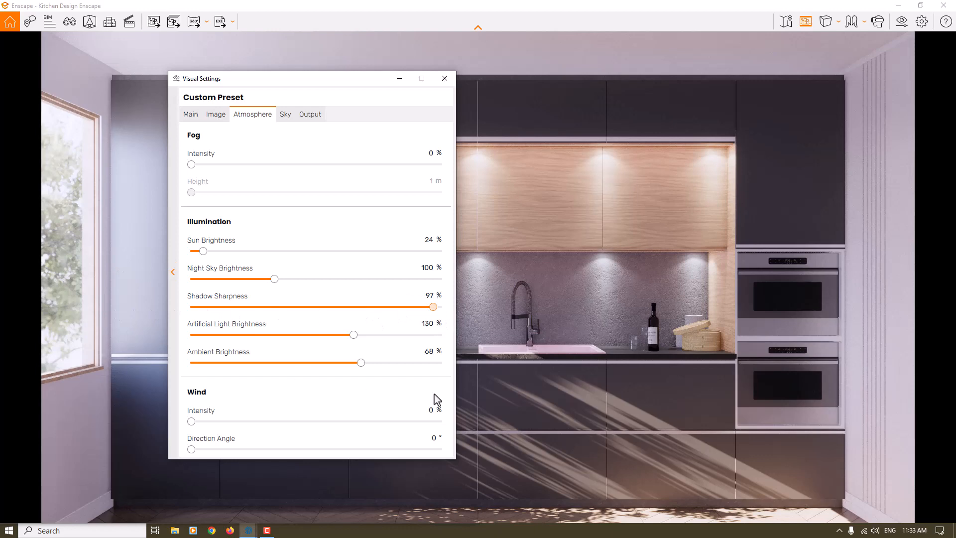
left_click_drag(434, 394, 189, 396)
left_click(529, 405)
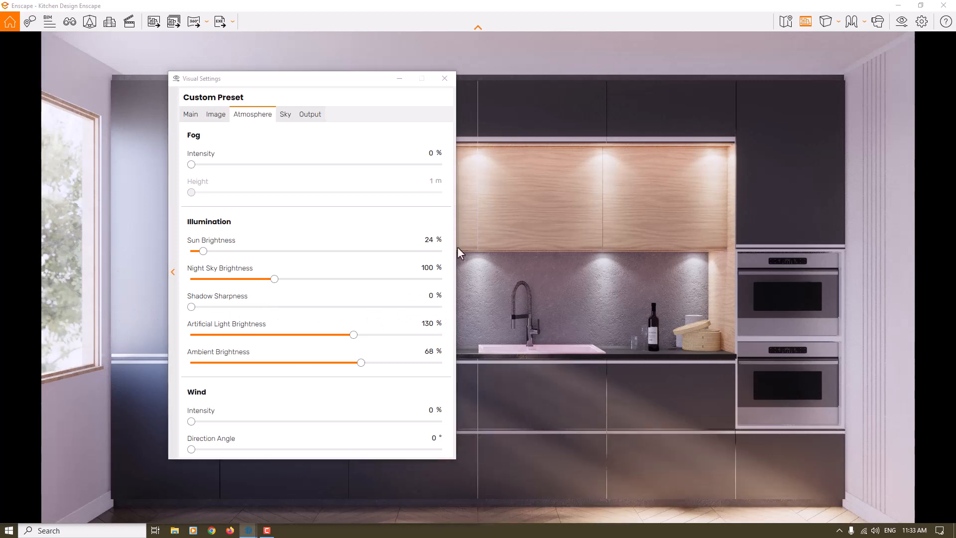
left_click(444, 80)
Shift the time of day back and forth between about 06:12 and 12:00 to compare the sunlight falling on the kitchen.
key("i")
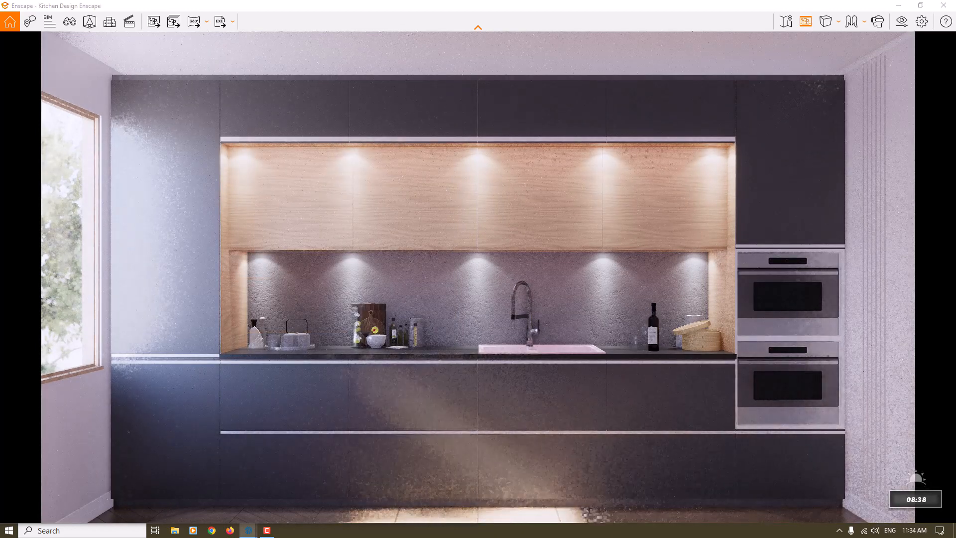
key("i")
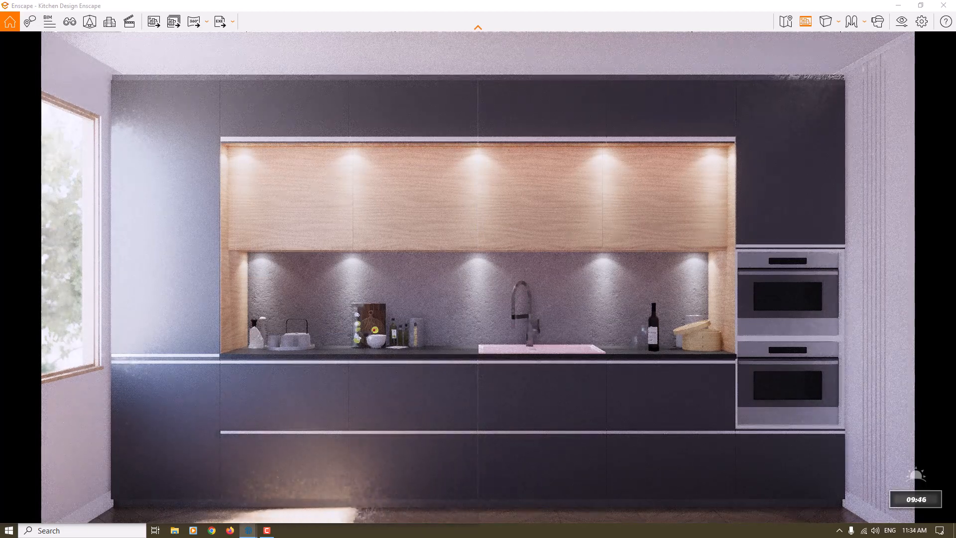
key("u")
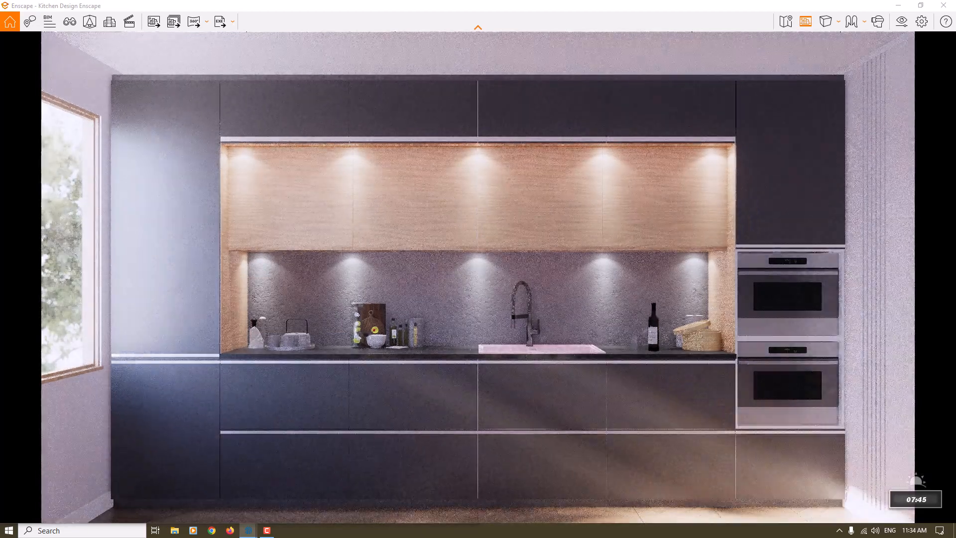
key("u")
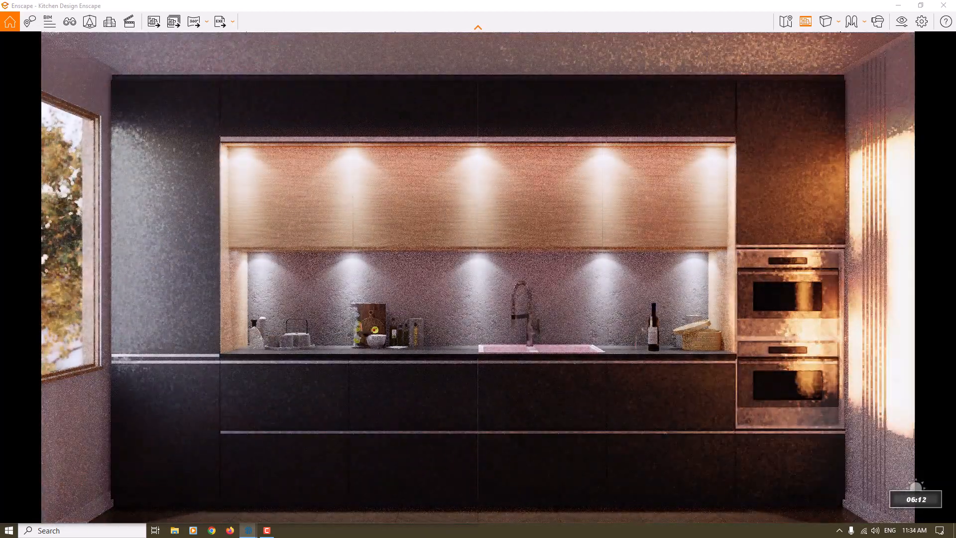
key("i")
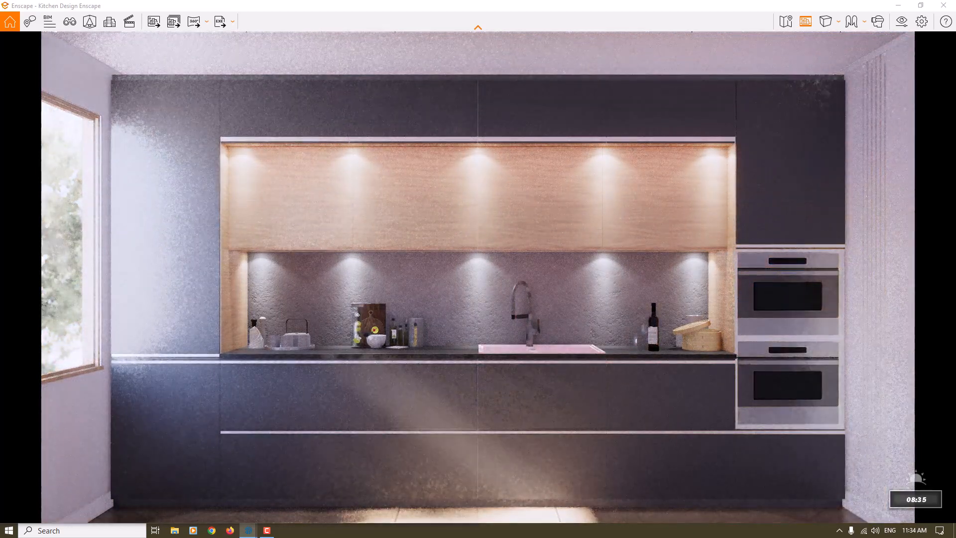
key("i")
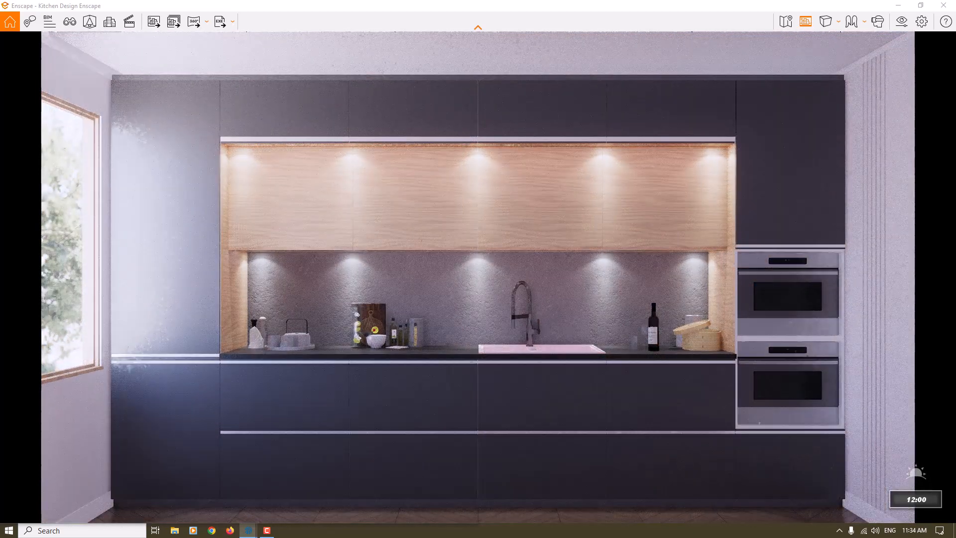
key("u")
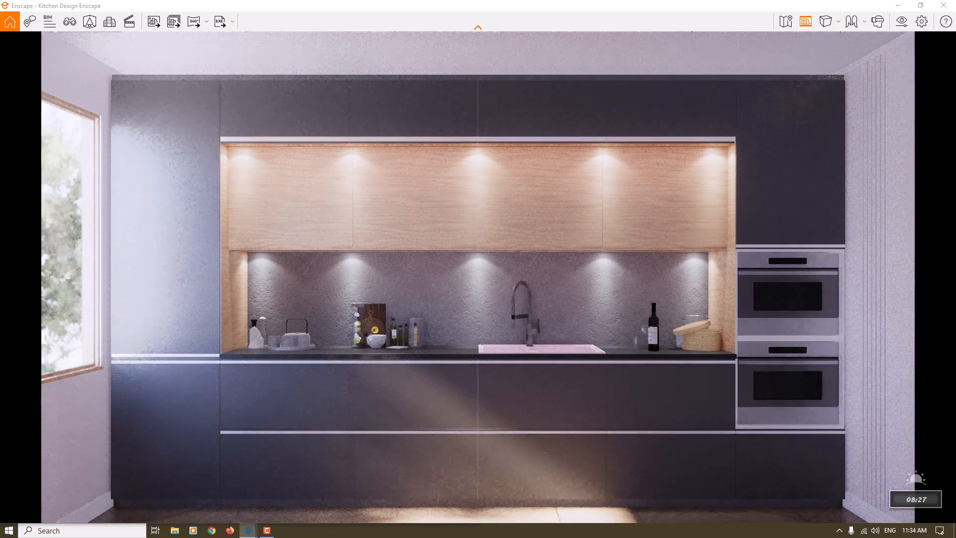
key("u")
key("i")
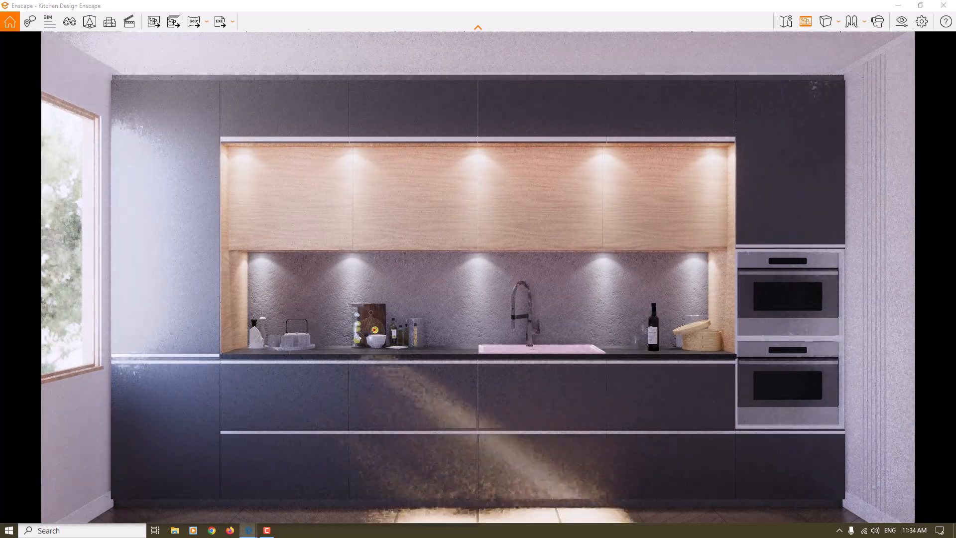
key("i")
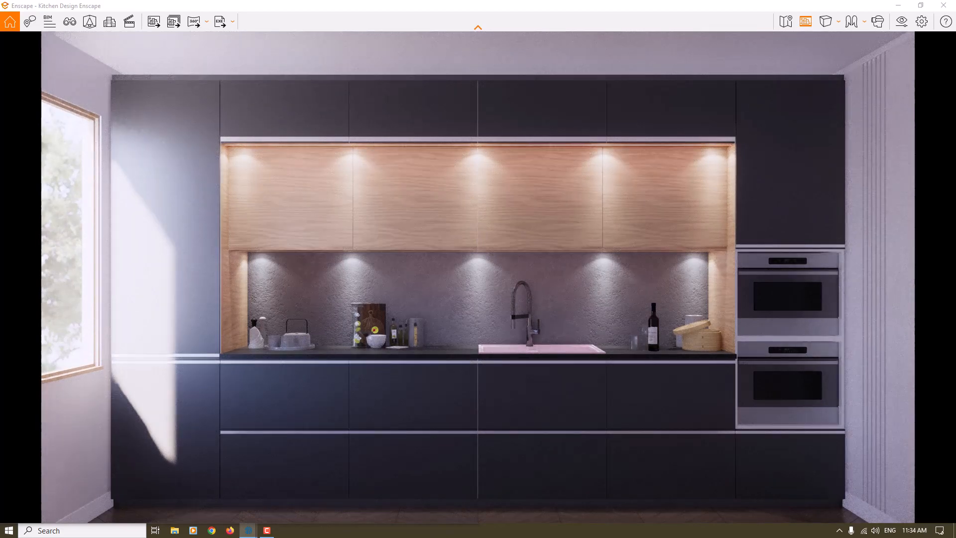
Shift the render's time of day to about 06:01 for dim, low-sun lighting.
key("u")
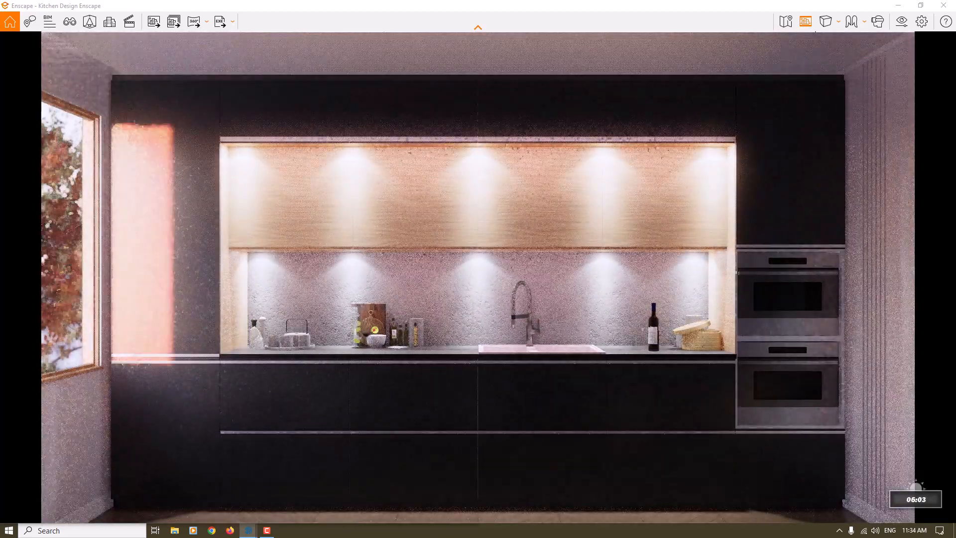
key("u")
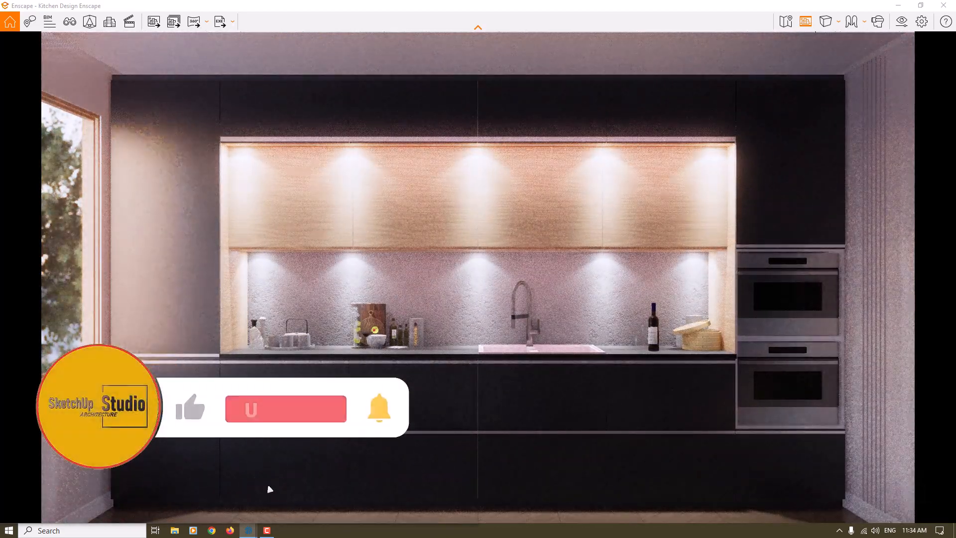
key("i")
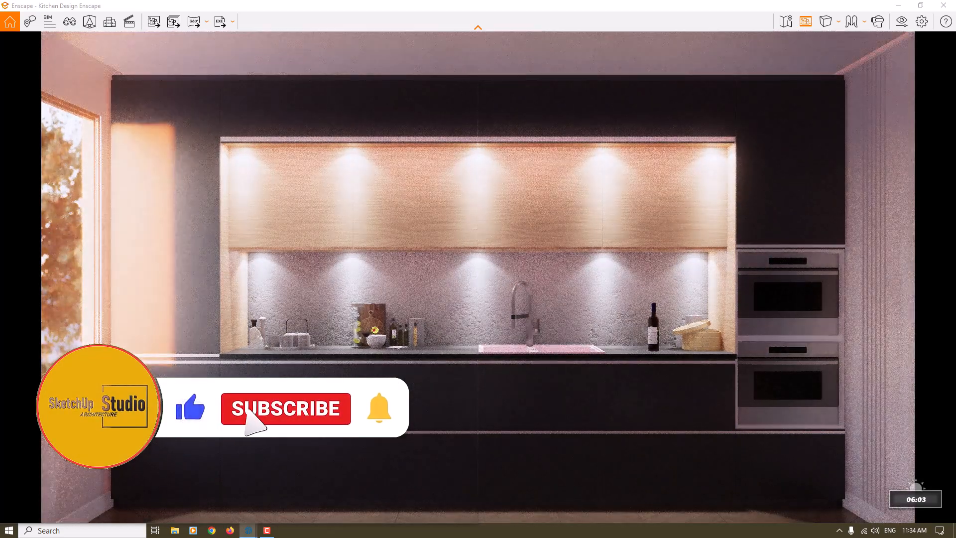
key("u")
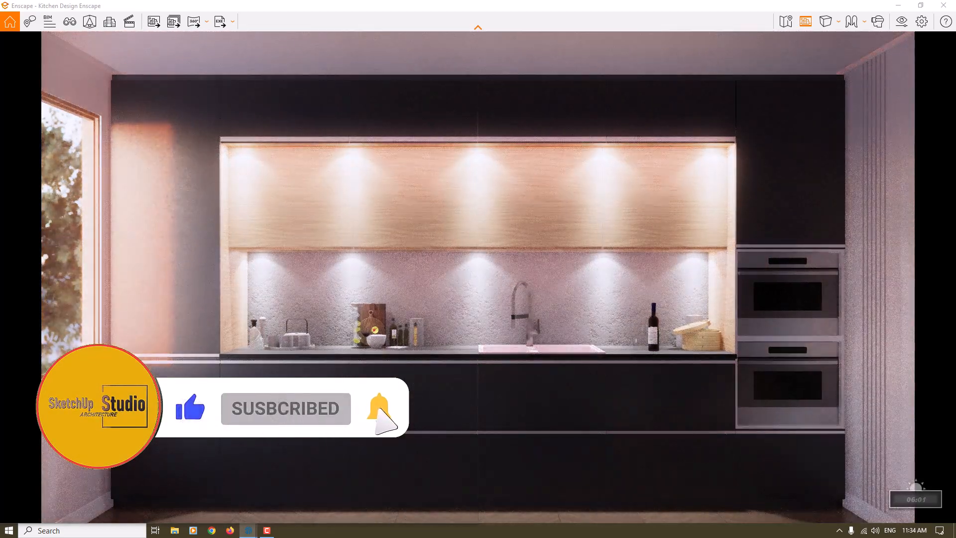
key("u")
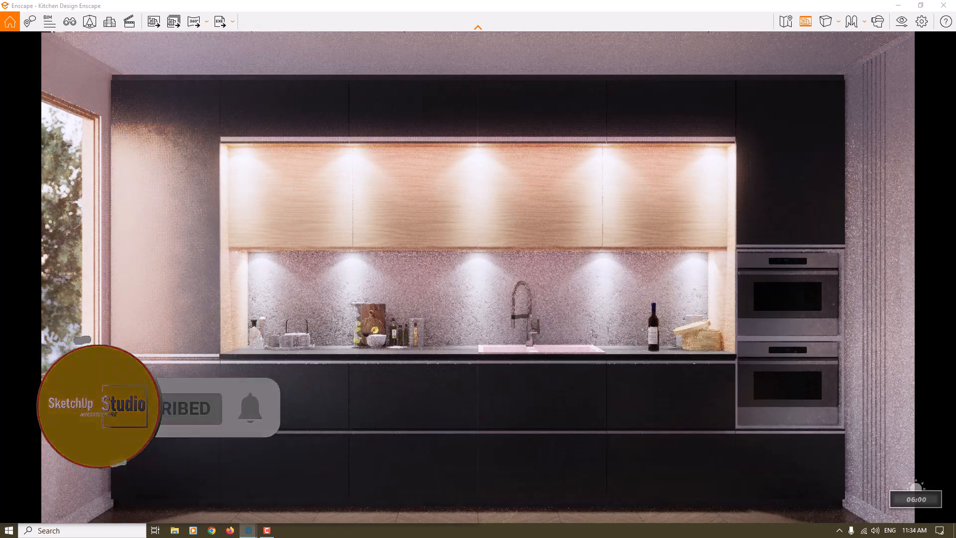
Raise the camera exposure to 68 % in the visual settings.
left_click(902, 22)
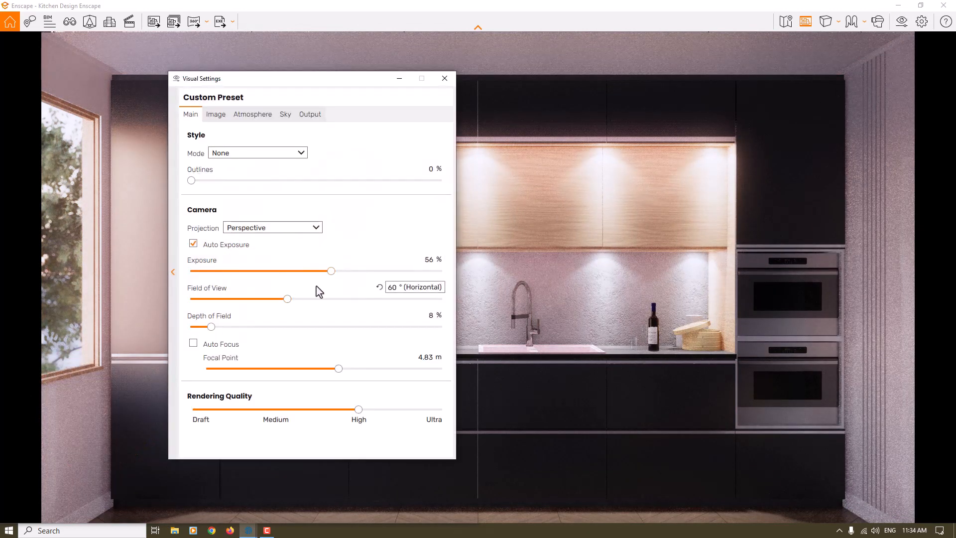
left_click_drag(331, 271, 362, 272)
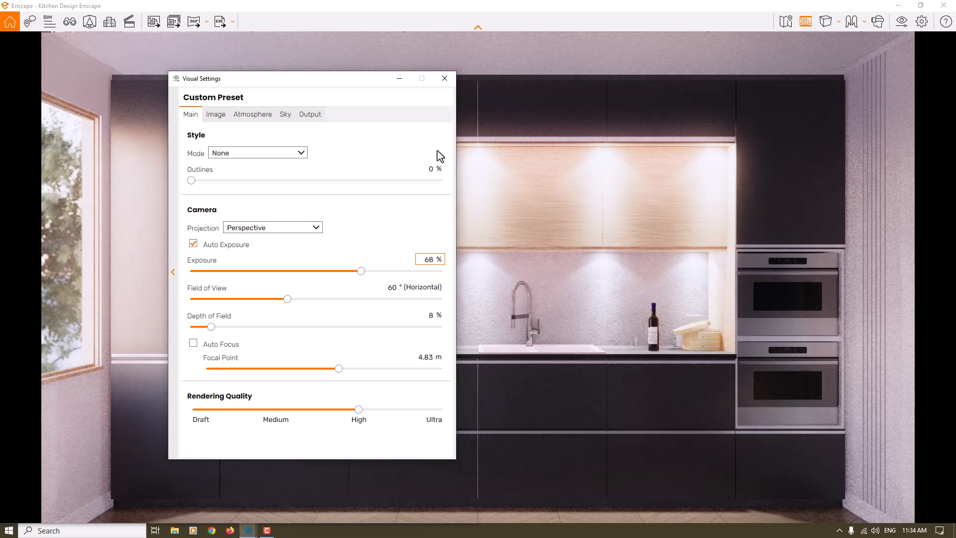
left_click(445, 78)
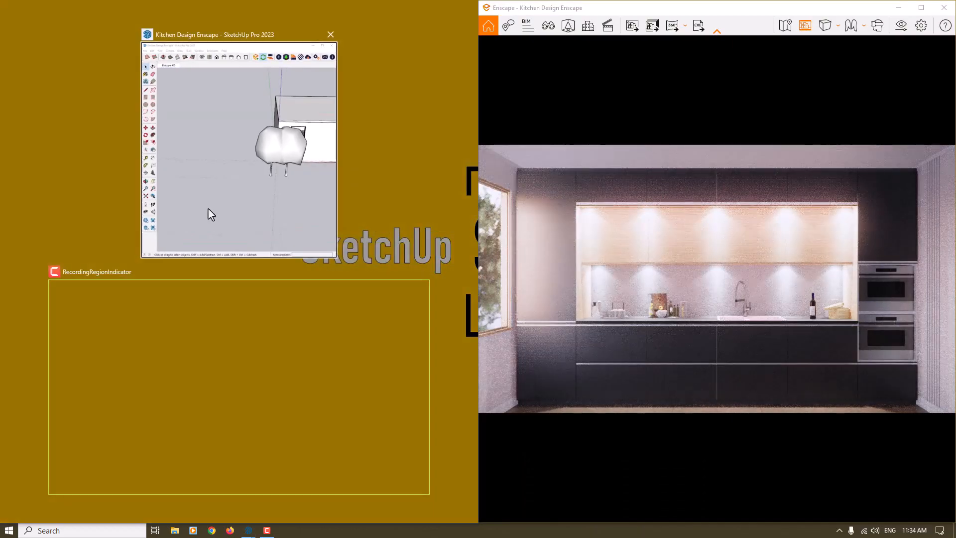
Place the SketchUp model beside the Enscape render and restore the Enscape KD scene's front view of the kitchen cabinets.
left_click(307, 151)
middle_click_drag(307, 150, 363, 212)
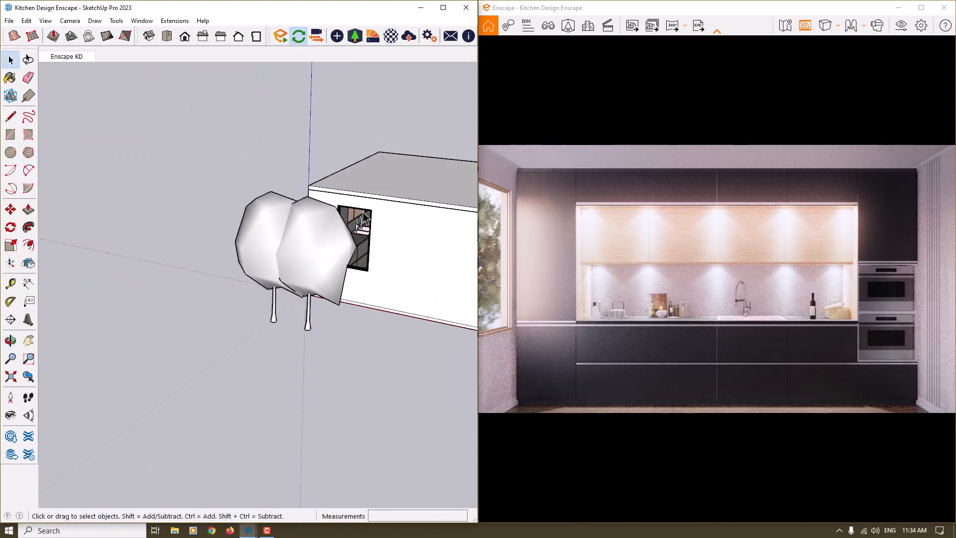
scroll(363, 212, "up", 5)
mouse_move(269, 216)
middle_mouse_down()
mouse_move(150, 150)
mouse_move(193, 181)
middle_mouse_up()
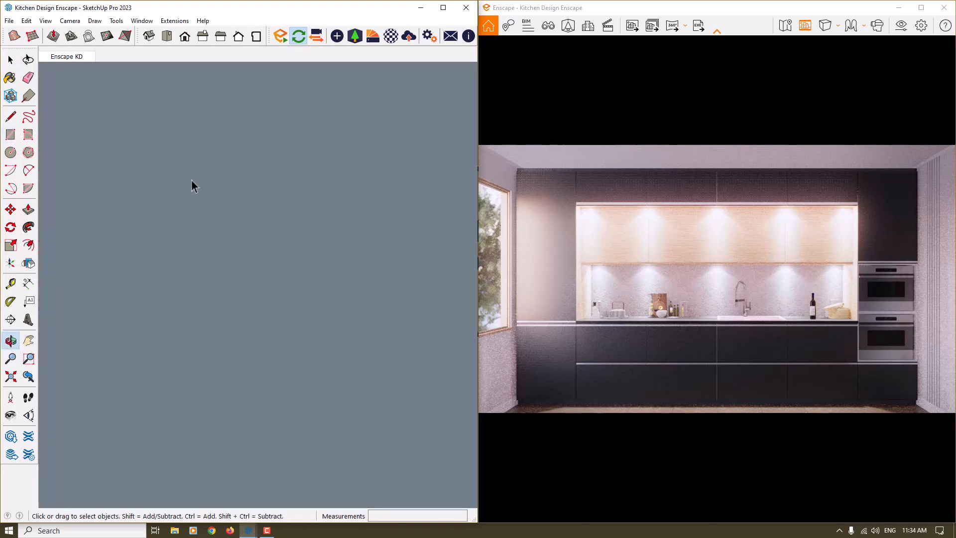
mouse_move(478, 220)
middle_mouse_down()
mouse_move(384, 219)
mouse_move(337, 234)
mouse_move(125, 257)
middle_mouse_up()
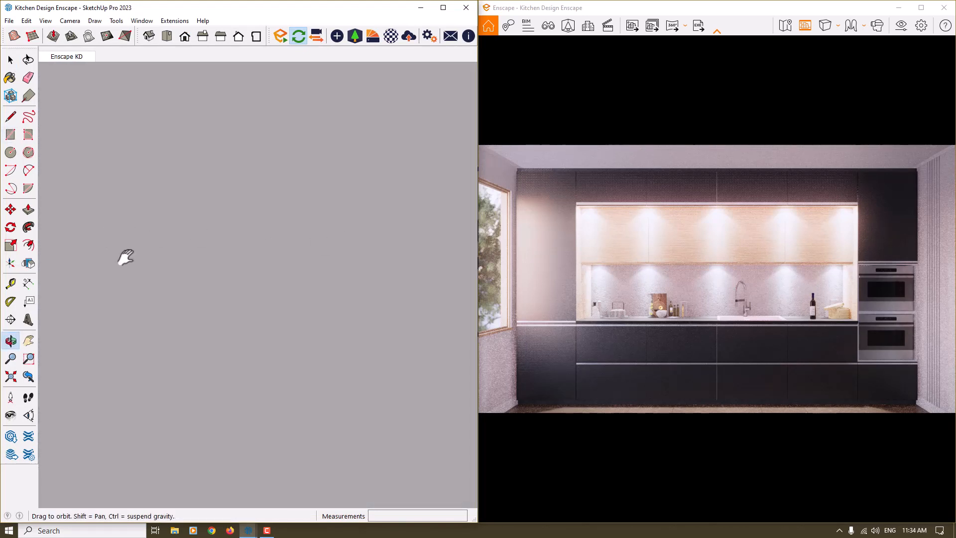
key("space")
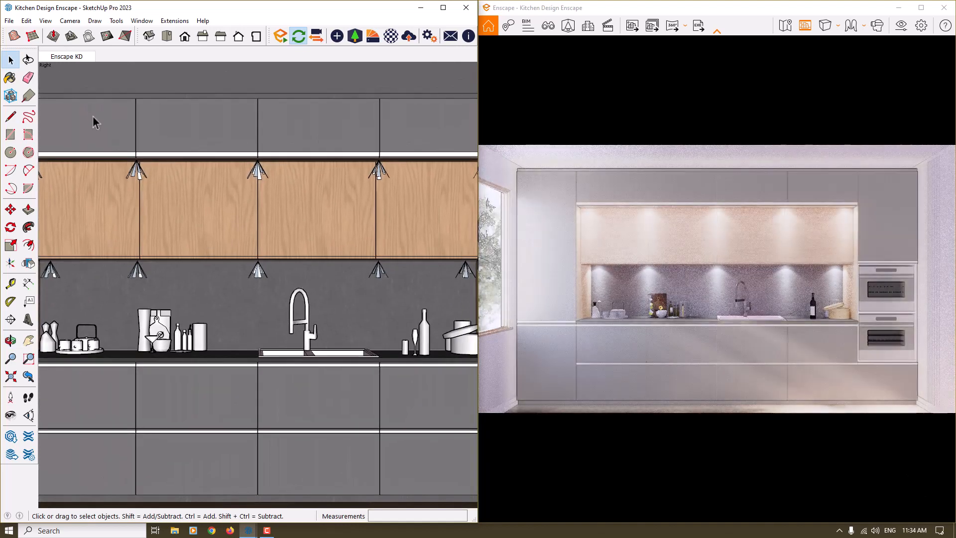
Reset the camera exposure in the visual settings and set it to 56 %.
left_click(668, 217)
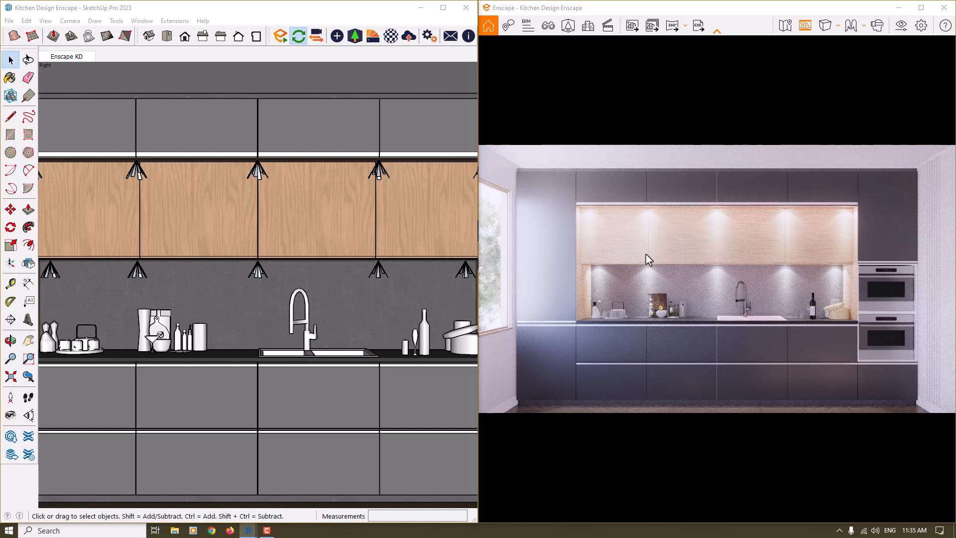
left_click(899, 29)
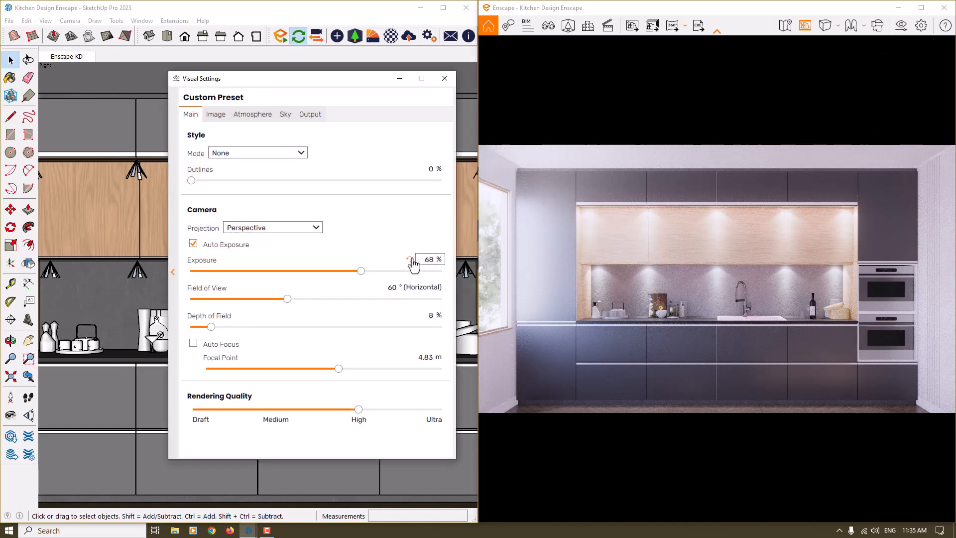
left_click(410, 260)
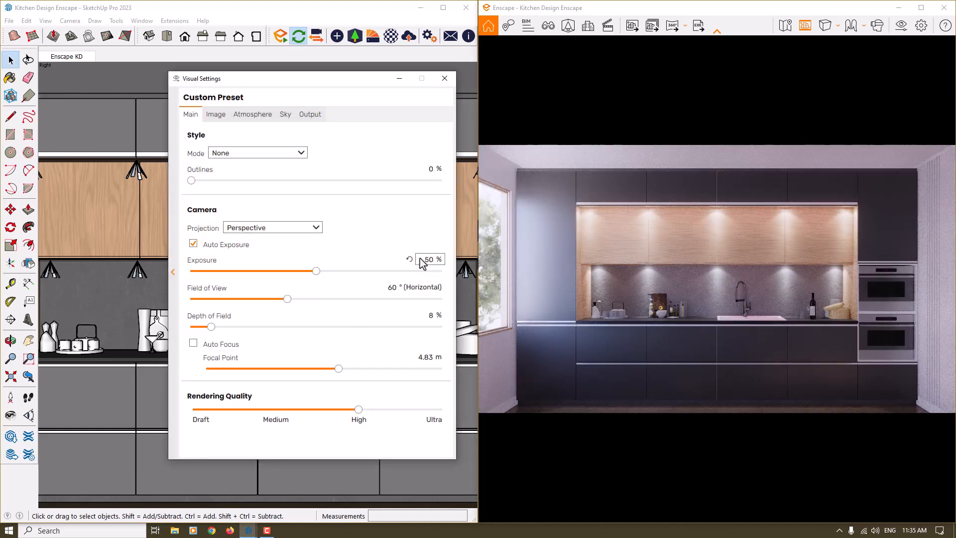
type("6")
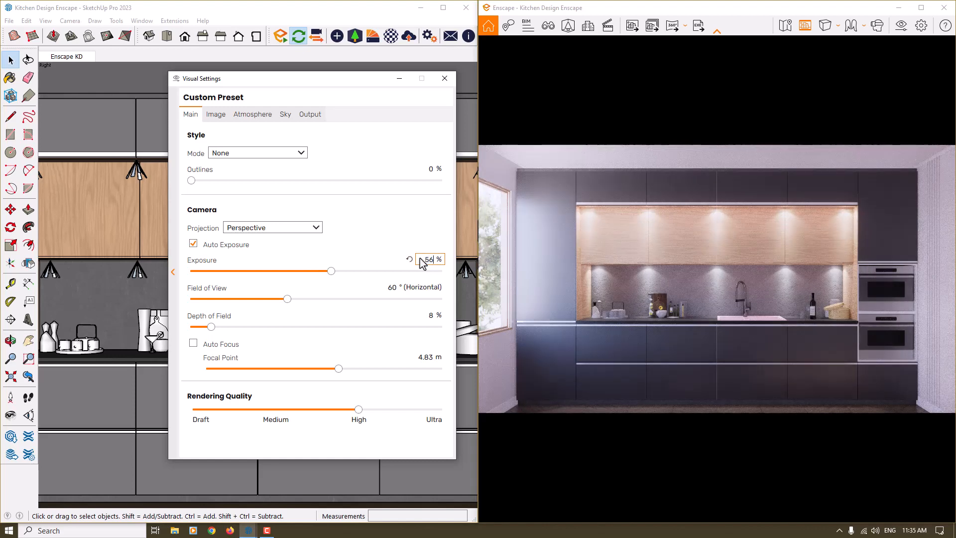
left_click(444, 78)
Set the luminous intensity of the IES spotlights above the wood-panelled cabinets to 100 cd.
left_click(138, 171)
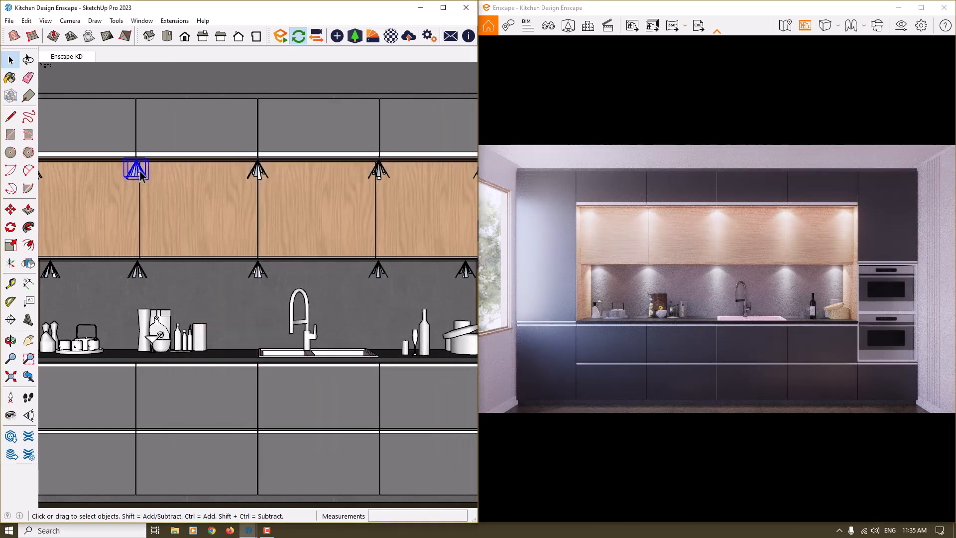
left_click(338, 38)
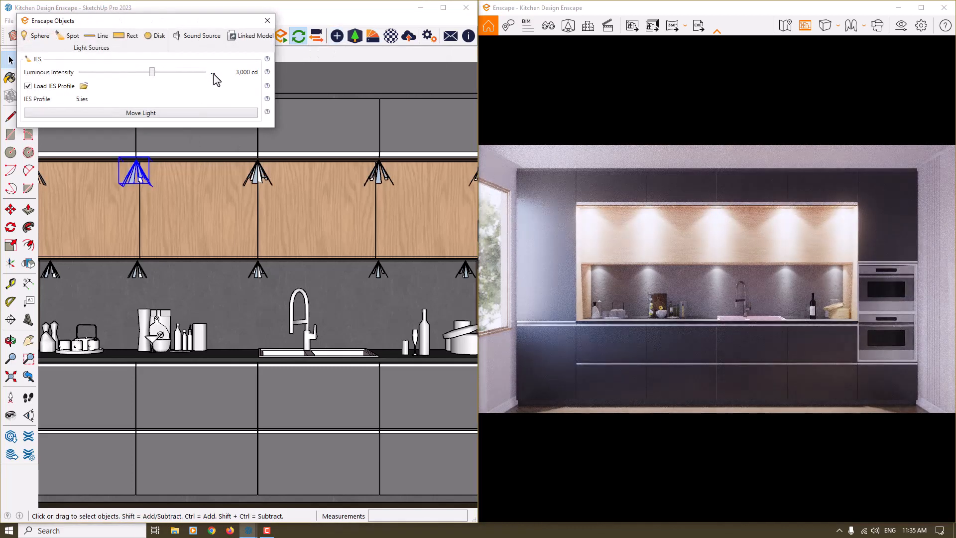
left_click(213, 74)
left_click(222, 93)
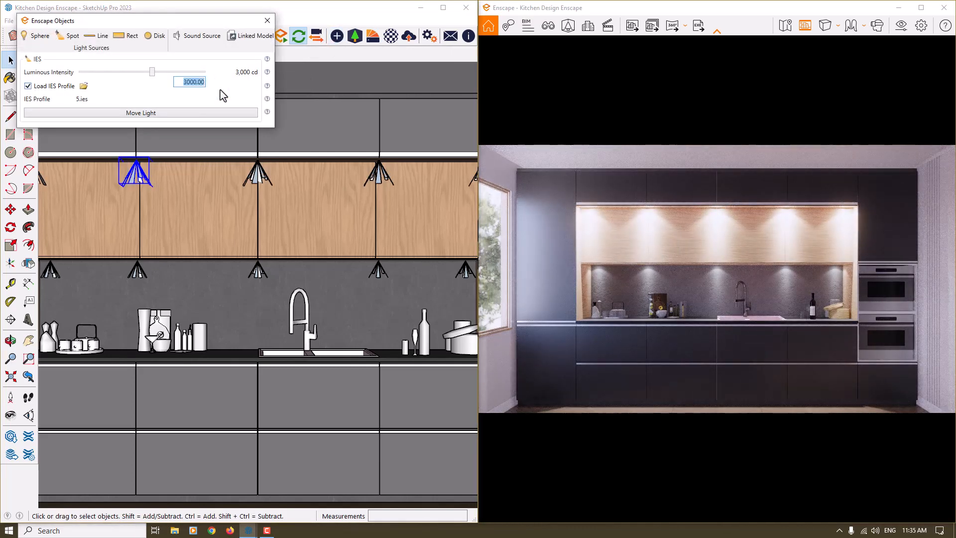
type("100")
key("Return")
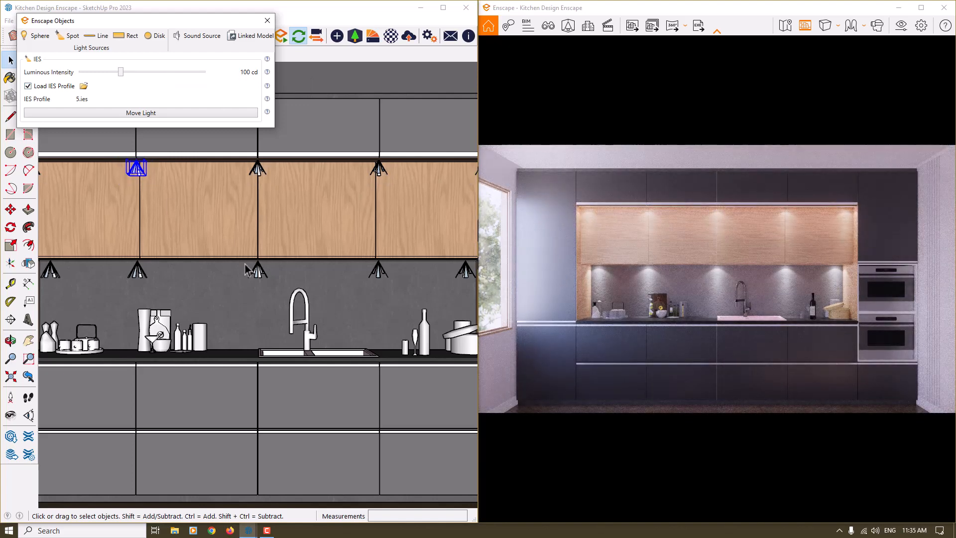
left_click(268, 21)
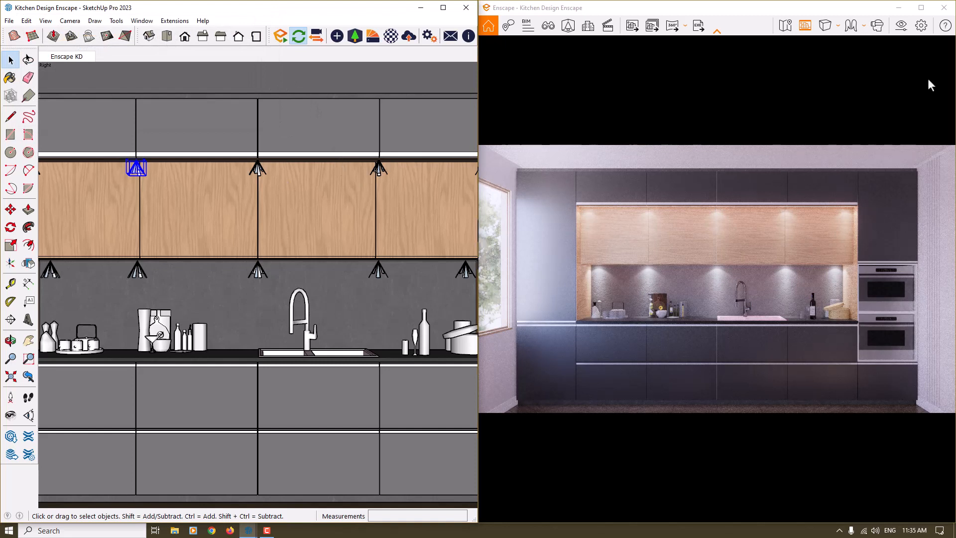
Enlarge the Enscape render to full screen and set the rendering quality to Ultra in the visual settings.
left_click(921, 8)
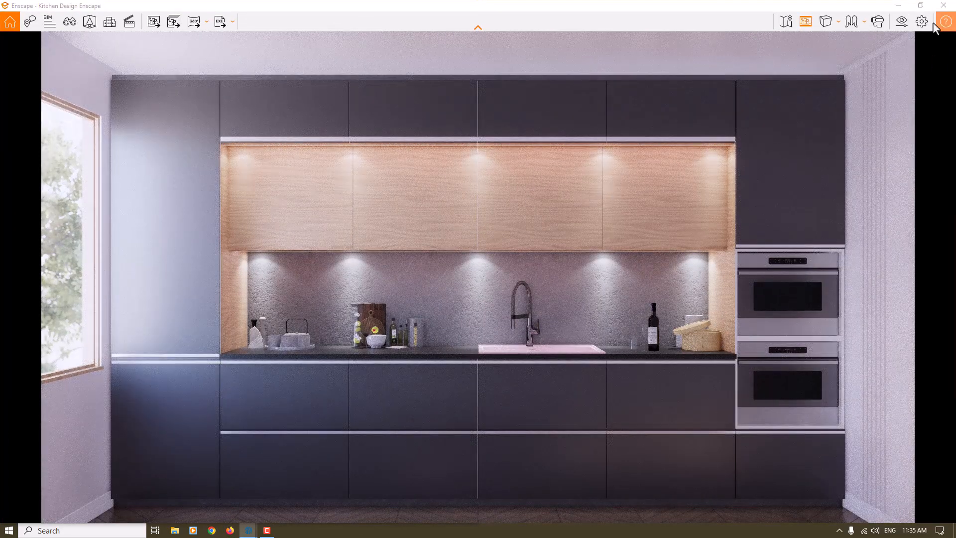
left_click(902, 23)
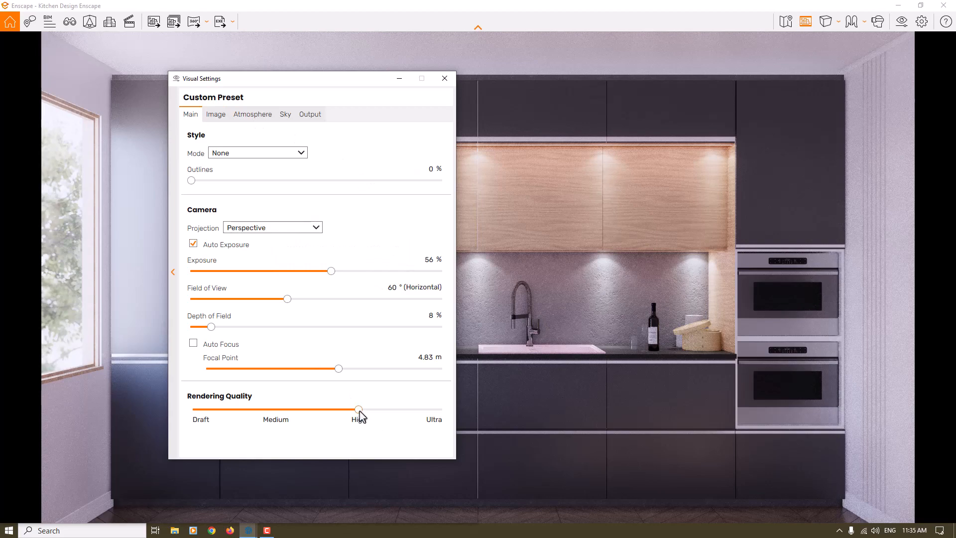
left_click_drag(359, 410, 467, 411)
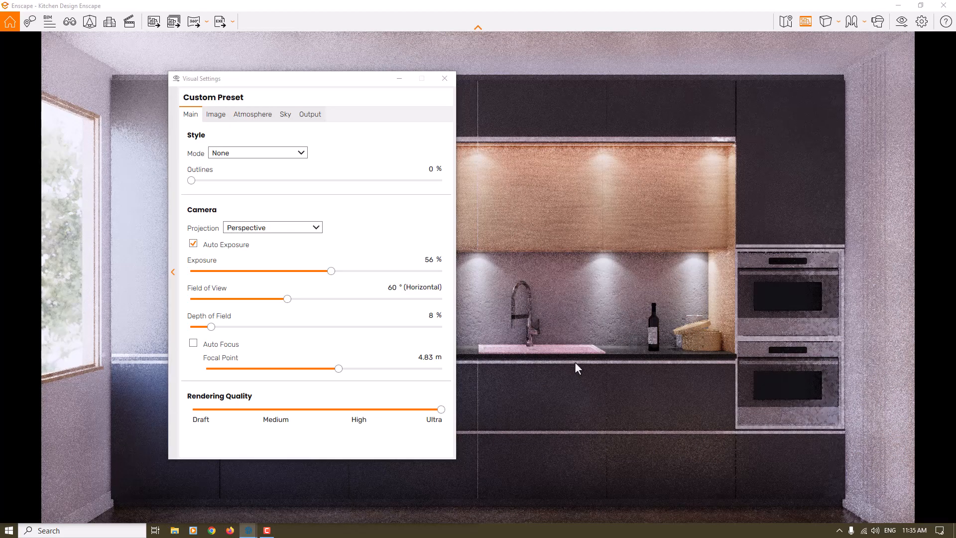
Lower the lens flare to 4 % and set the bloom to 6 % in the image effects.
left_click(210, 118)
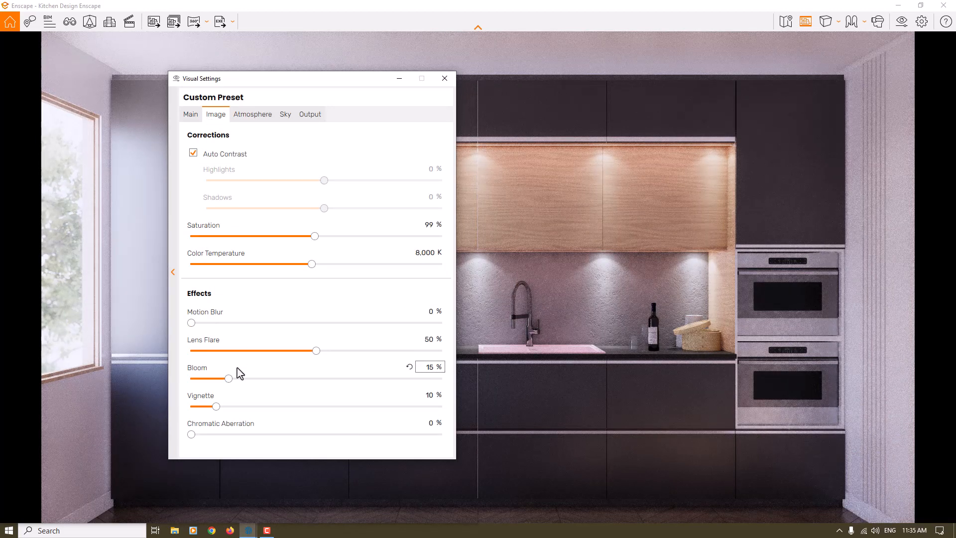
left_click(313, 351)
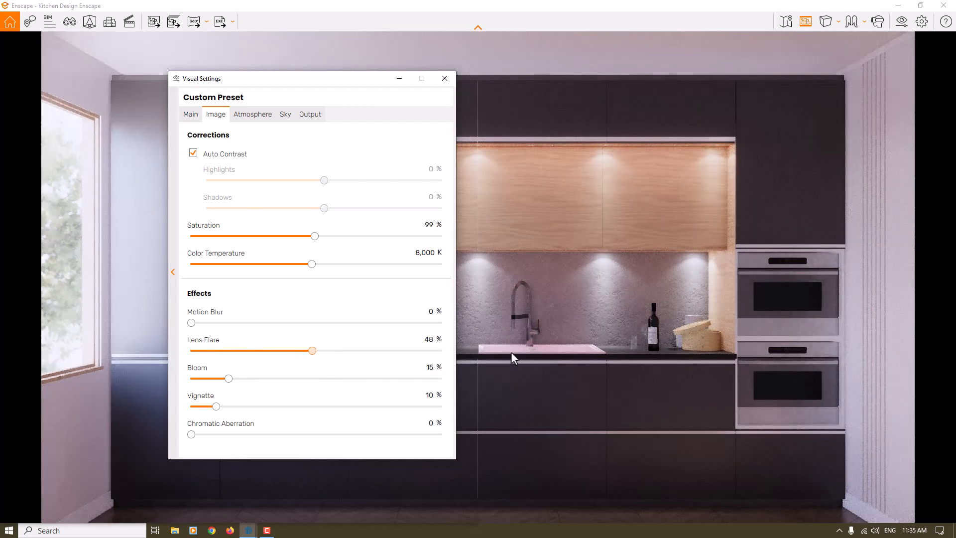
left_click_drag(228, 379, 115, 379)
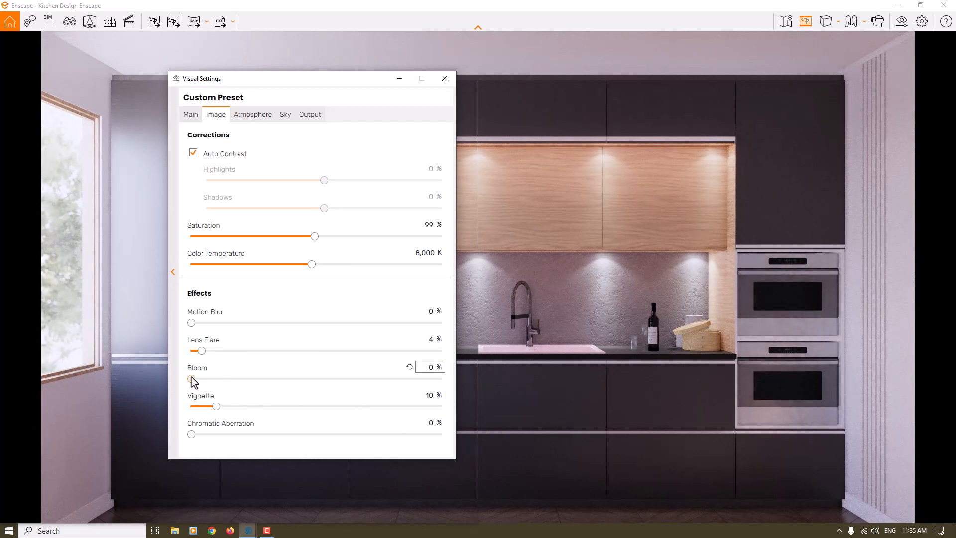
left_click_drag(191, 378, 245, 380)
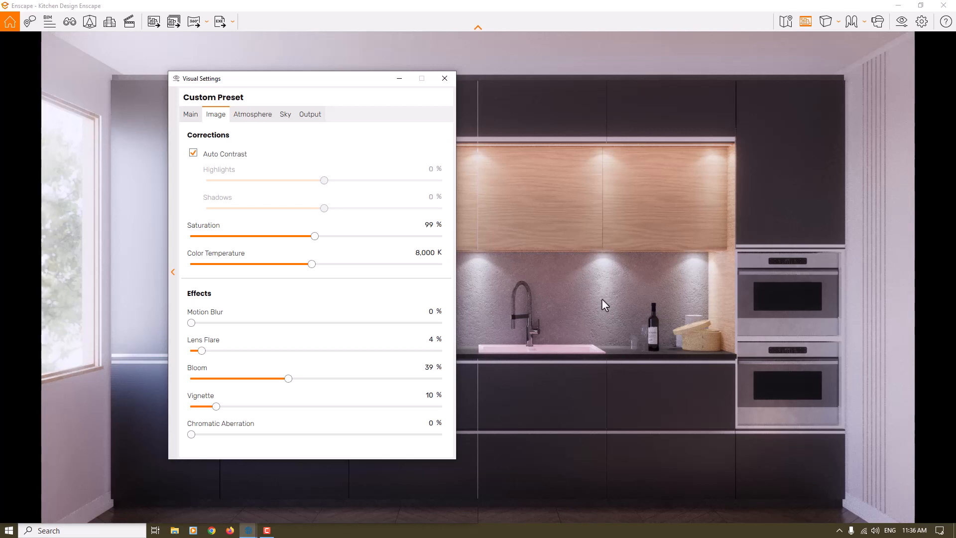
left_click(426, 367)
type("10")
key("BackSpace")
key("BackSpace")
type("6")
key("Return")
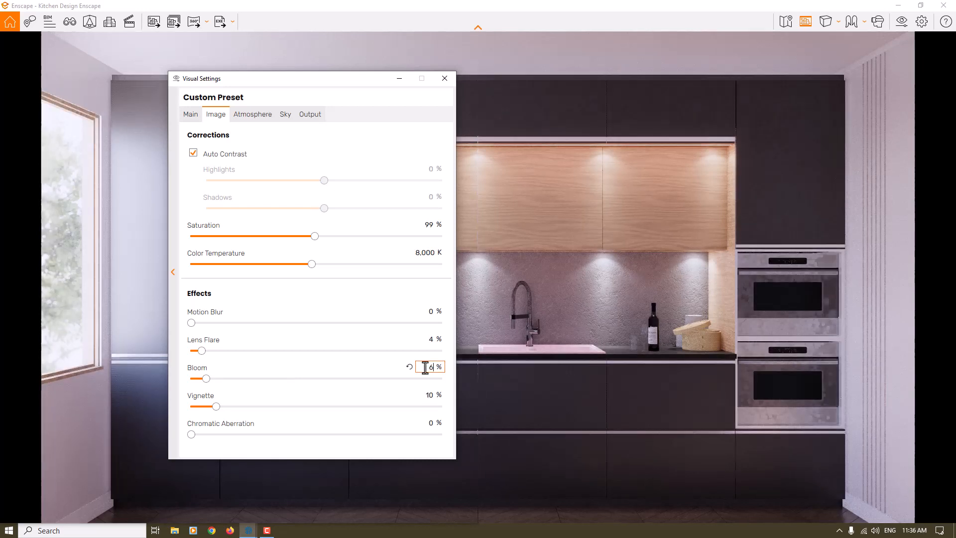
Set the lens flare to 28 % and close the visual settings.
left_click(433, 340)
type("28")
key("Return")
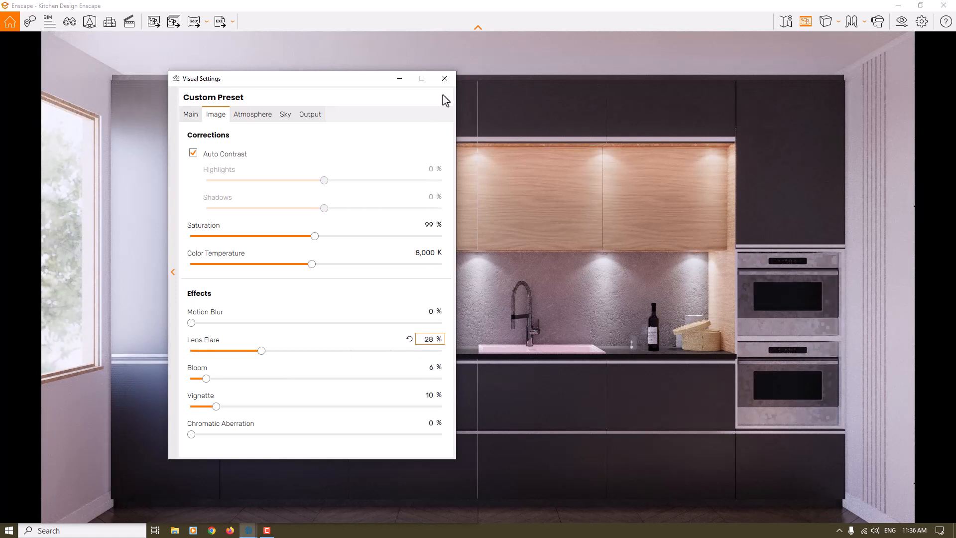
left_click(445, 80)
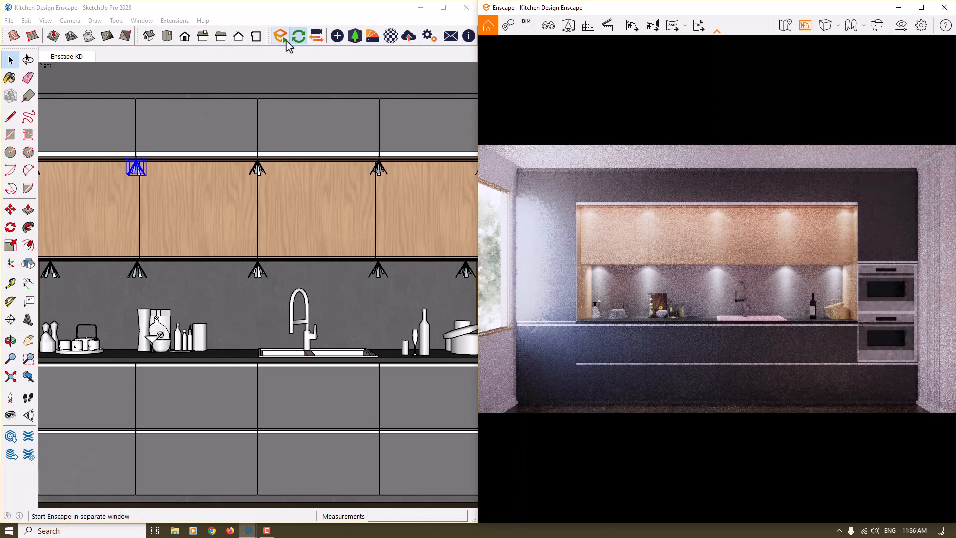
Recolour the DimGray cabinet material with the medium grey, third in the first row of available colours, in the Enscape Material Editor.
left_click(388, 37)
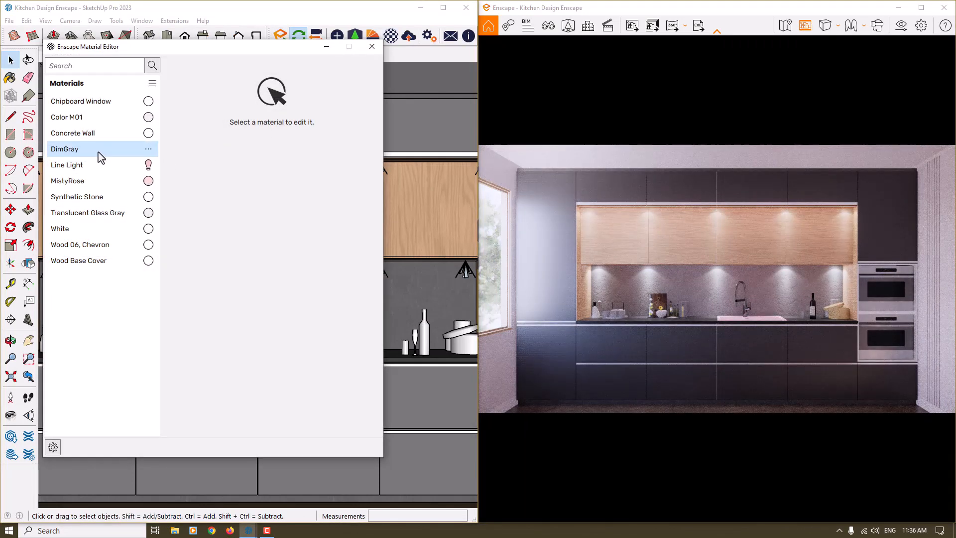
left_click(99, 154)
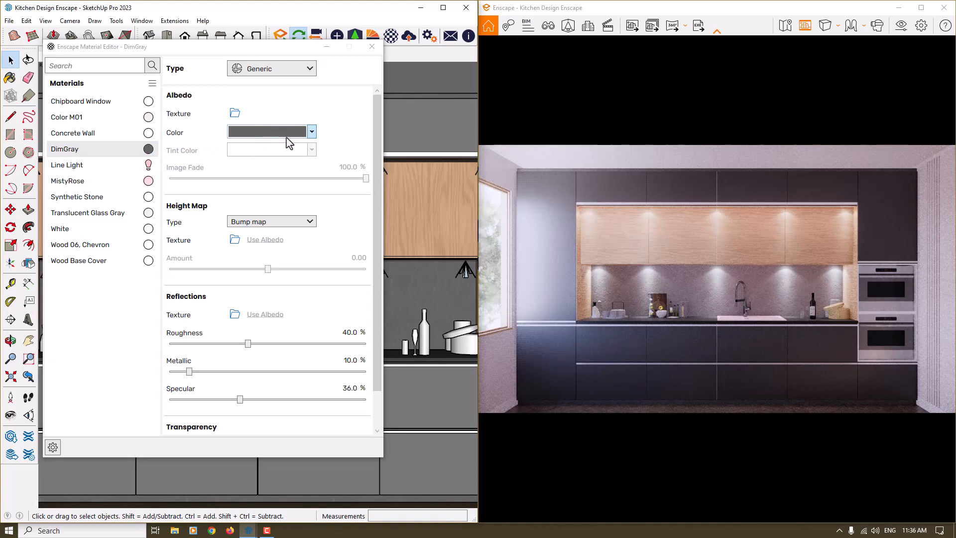
left_click(312, 132)
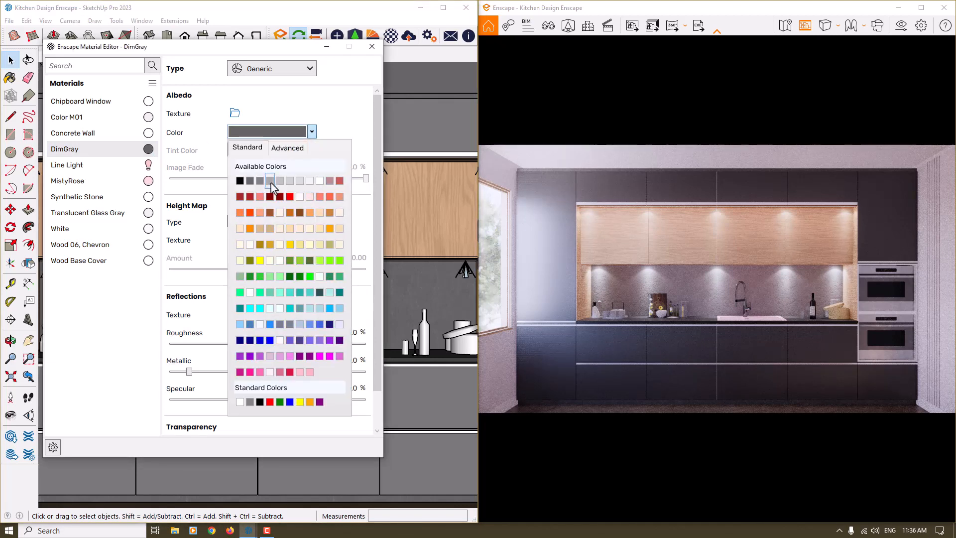
left_click(270, 182)
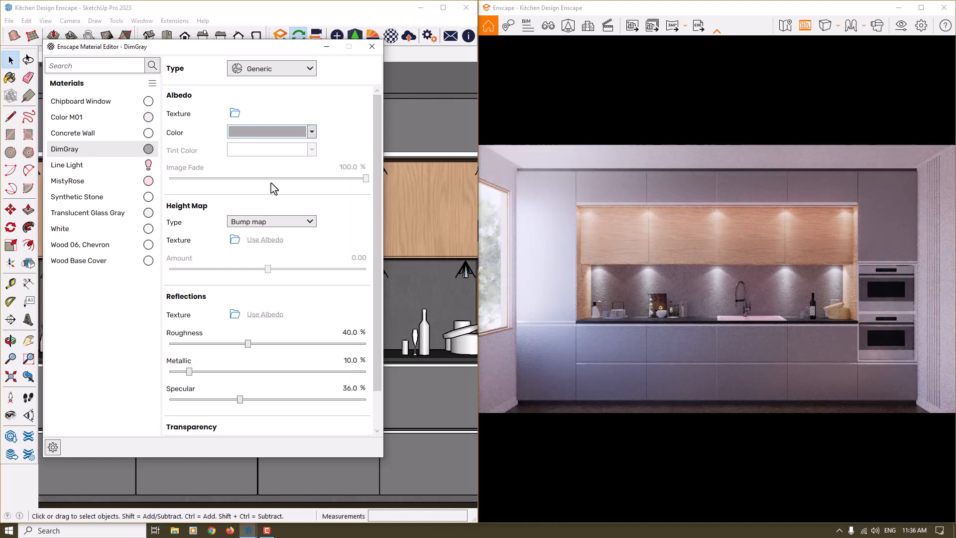
left_click(285, 133)
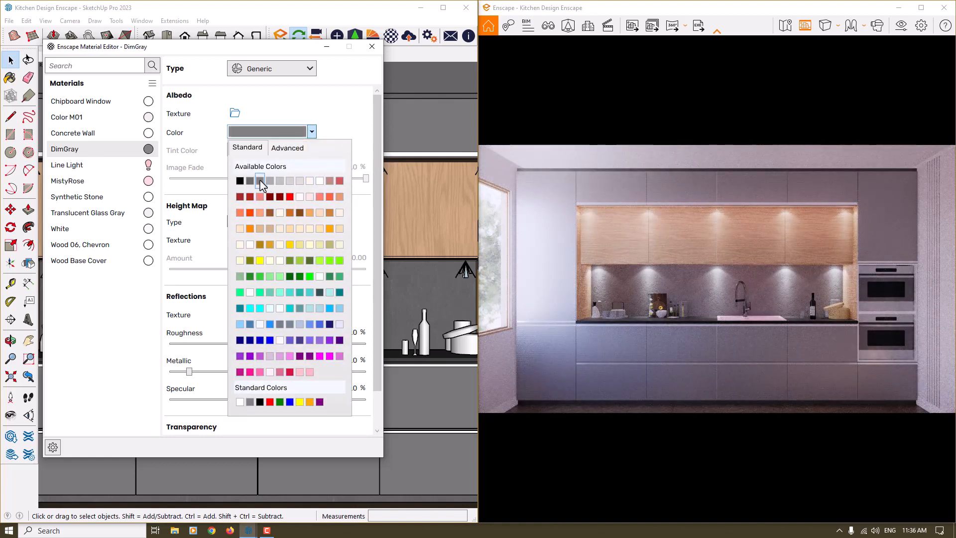
left_click(260, 181)
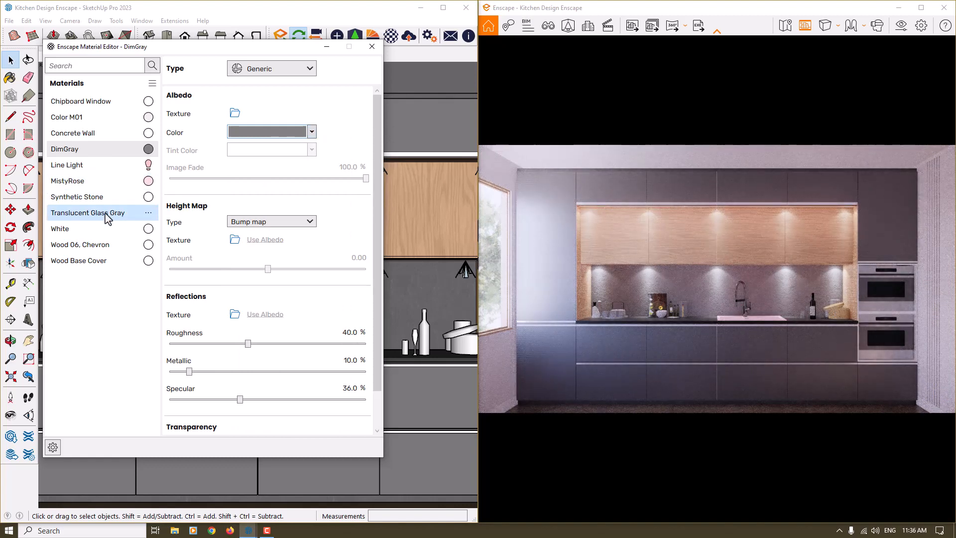
Set the albedo image fade of the Wood Base Cover material to 80 %.
left_click(89, 265)
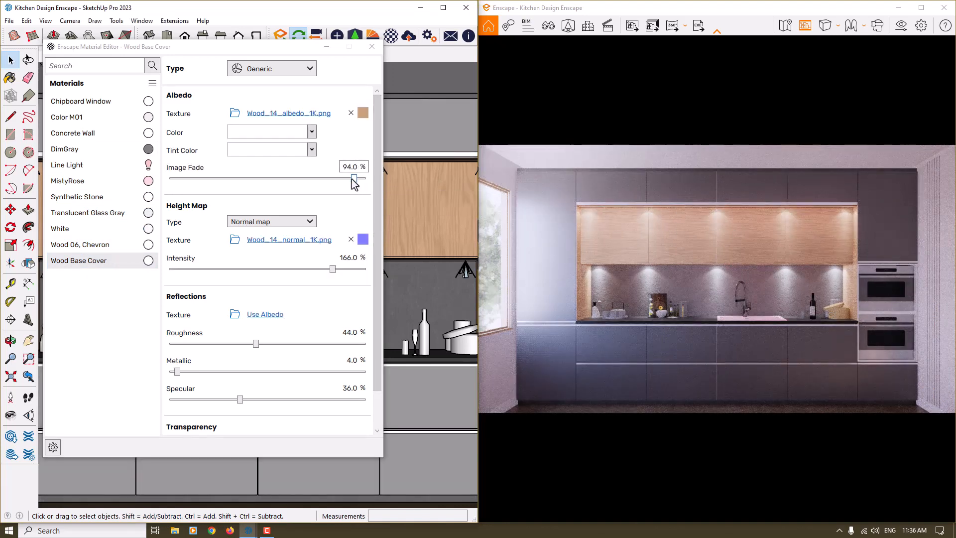
left_click_drag(353, 179, 234, 178)
left_click(234, 179)
left_click(234, 179)
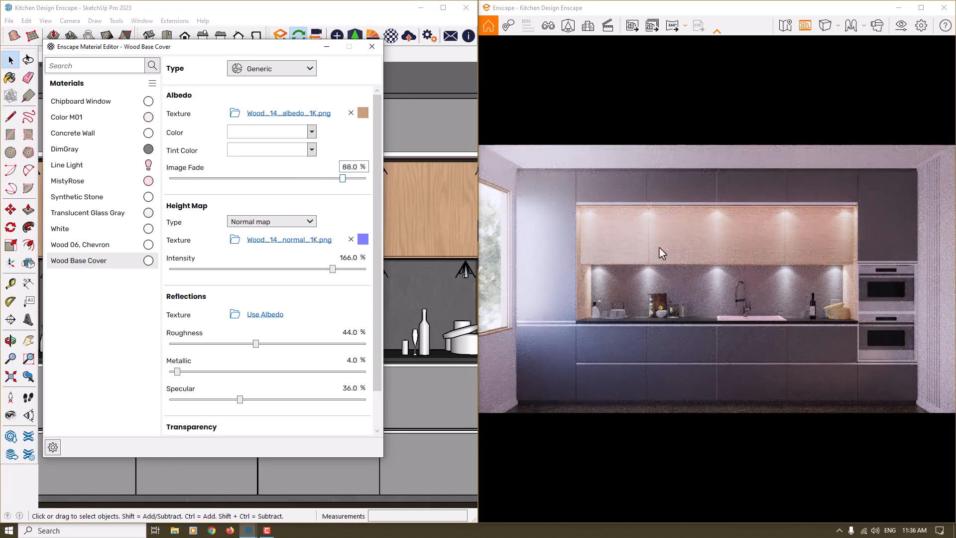
double_click(349, 168)
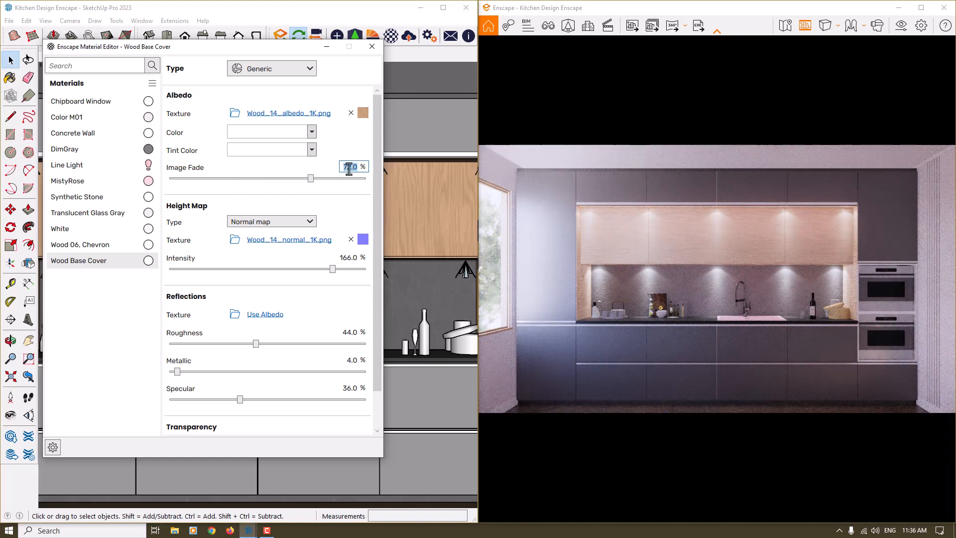
type("40")
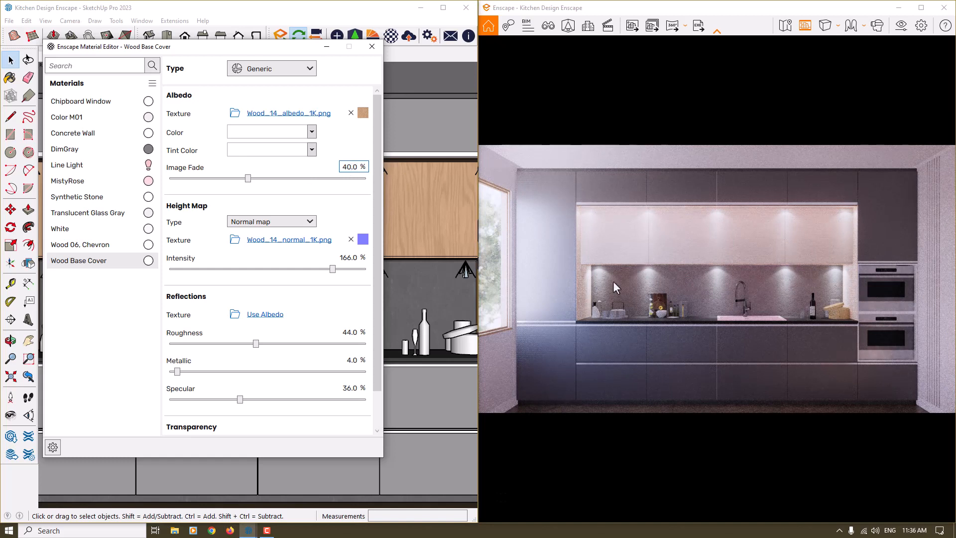
double_click(353, 170)
type("80")
key("Return")
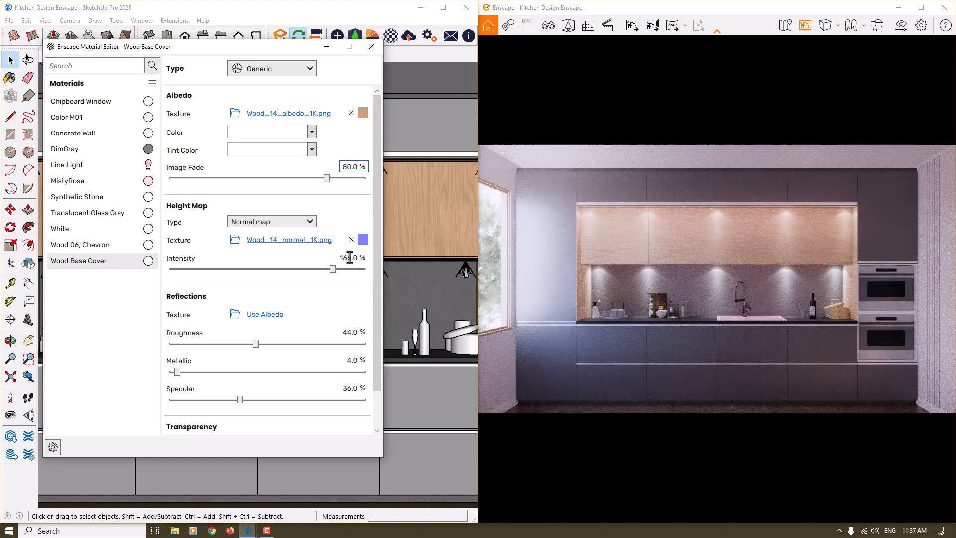
Set the normal map intensity of the Wood Base Cover material to 80 % and close the material editor.
double_click(349, 257)
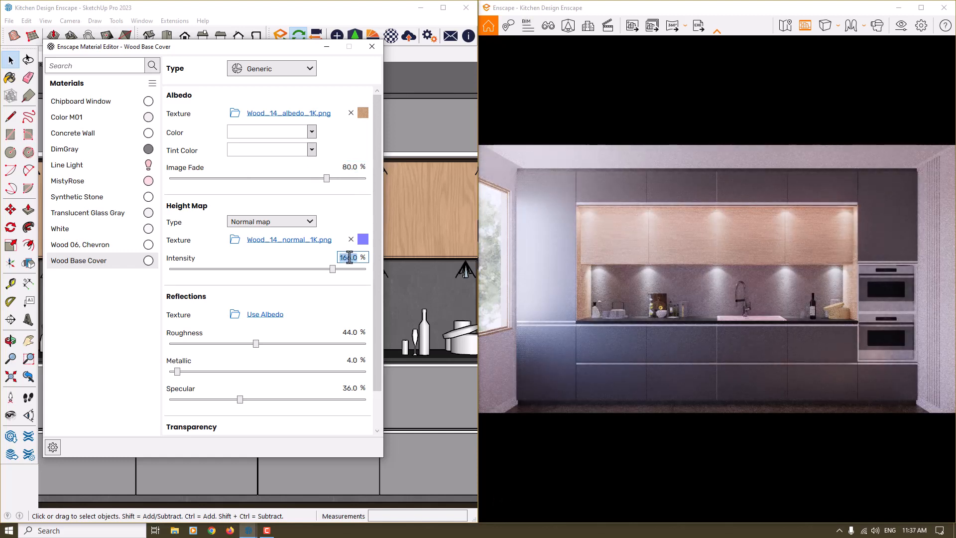
type("80")
key("Return")
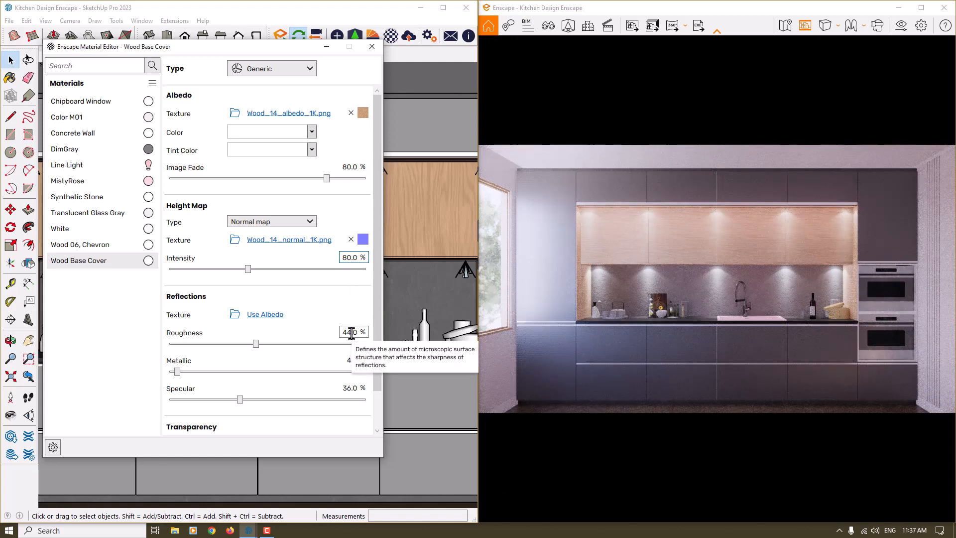
left_click(373, 47)
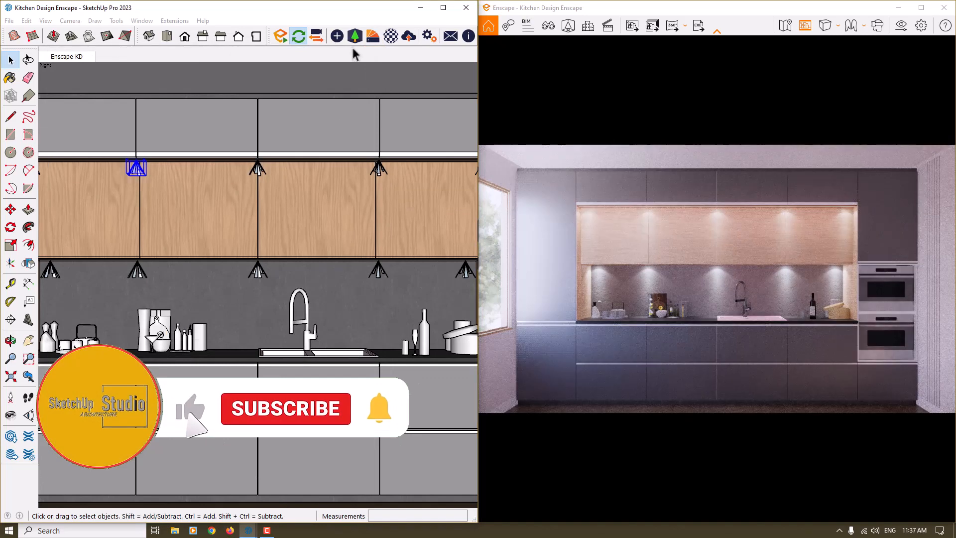
Set the luminous intensity of the IES spotlights below the wood-panelled cabinets to 156 cd and close the light settings.
left_click(257, 270)
left_click(338, 36)
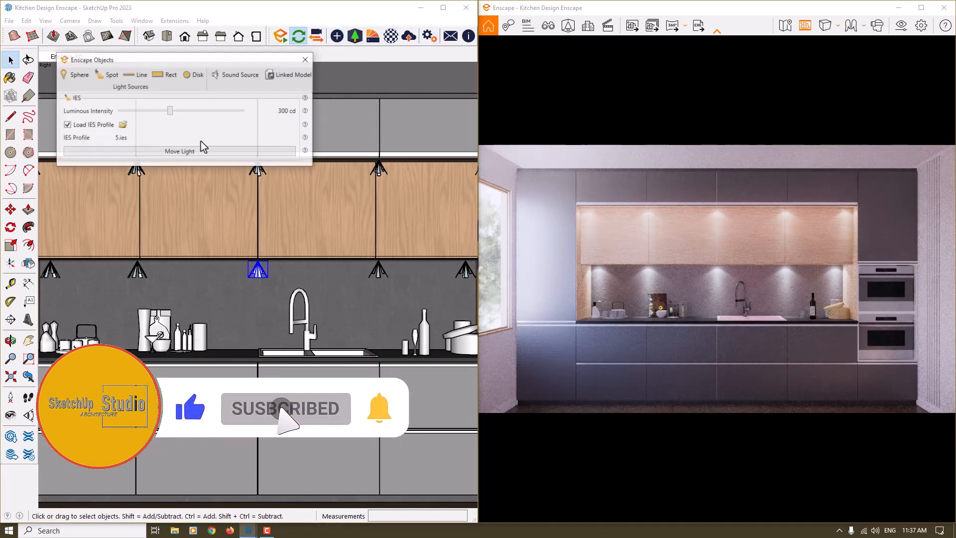
right_click(252, 113)
left_click(285, 128)
type("156")
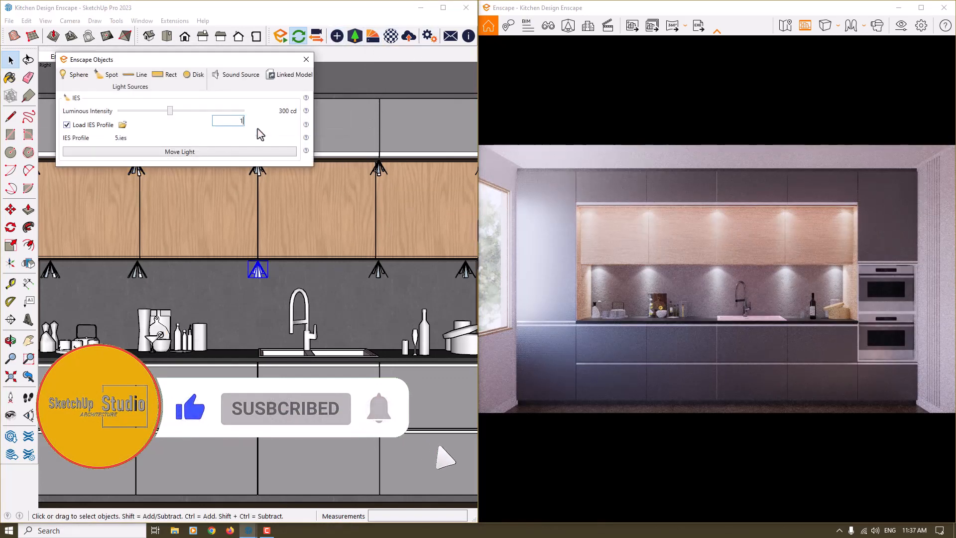
key("Return")
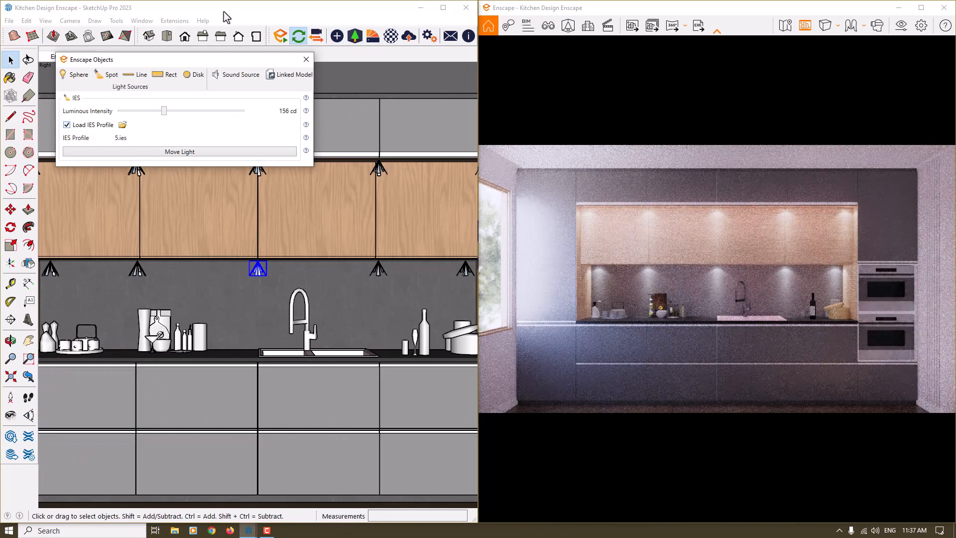
left_click(306, 59)
Render the full-screen kitchen view and save the screenshot as a JPEG image on the Desktop.
left_click(922, 8)
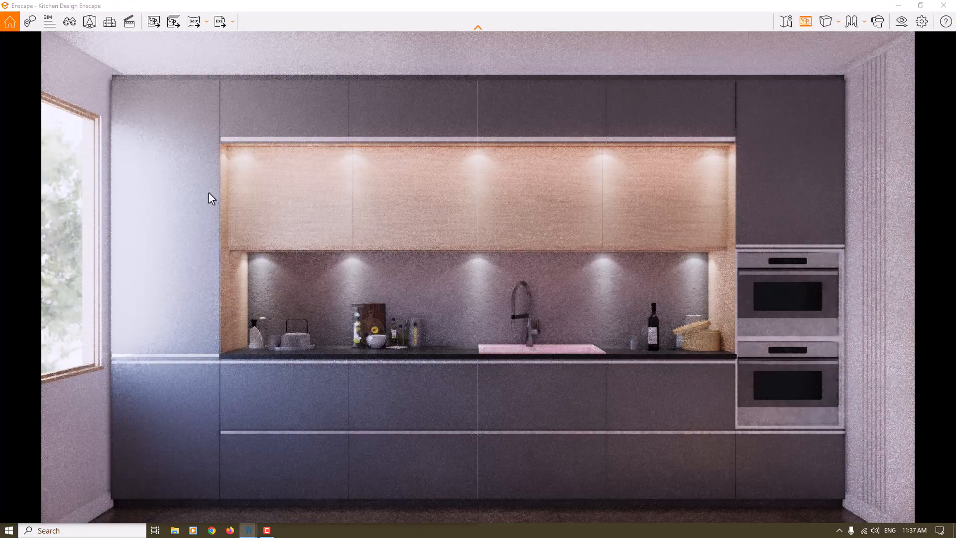
key("shift+F11")
left_click(47, 118)
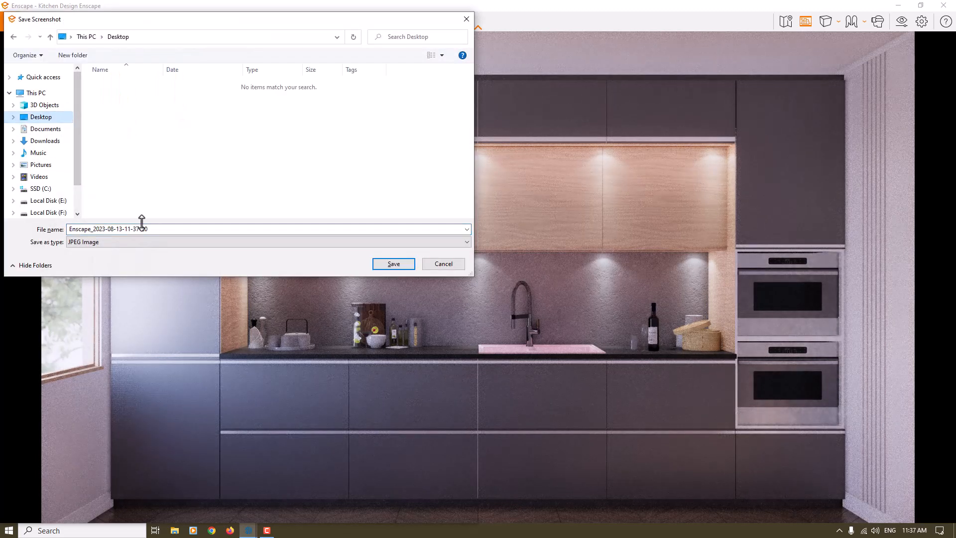
left_click(402, 266)
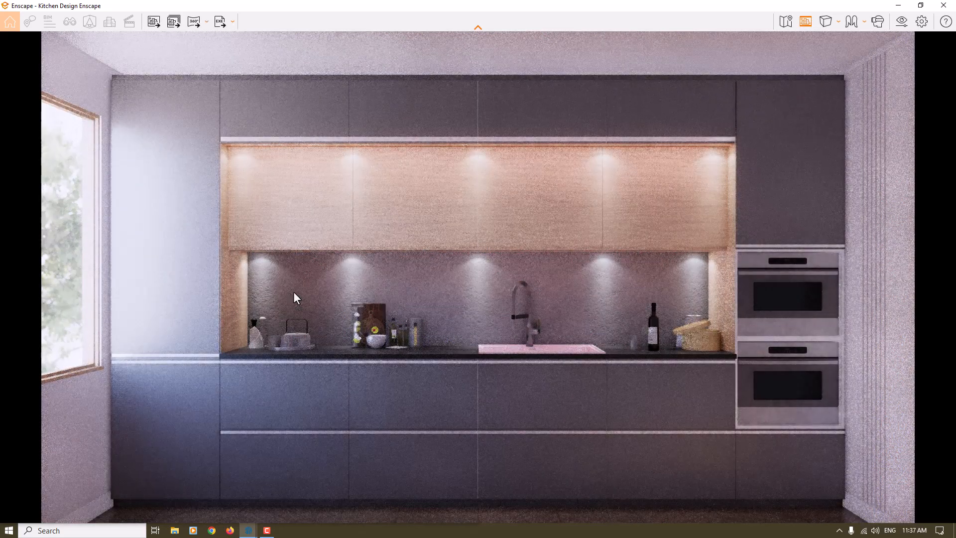
Switch to the Windows desktop and open the saved Enscape render image for review.
left_click(955, 533)
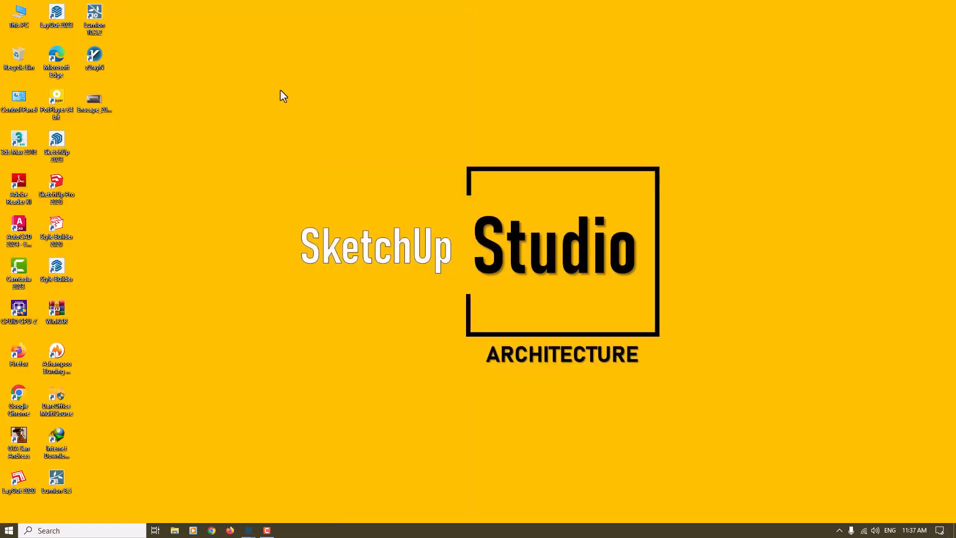
right_click(281, 94)
left_click(299, 115)
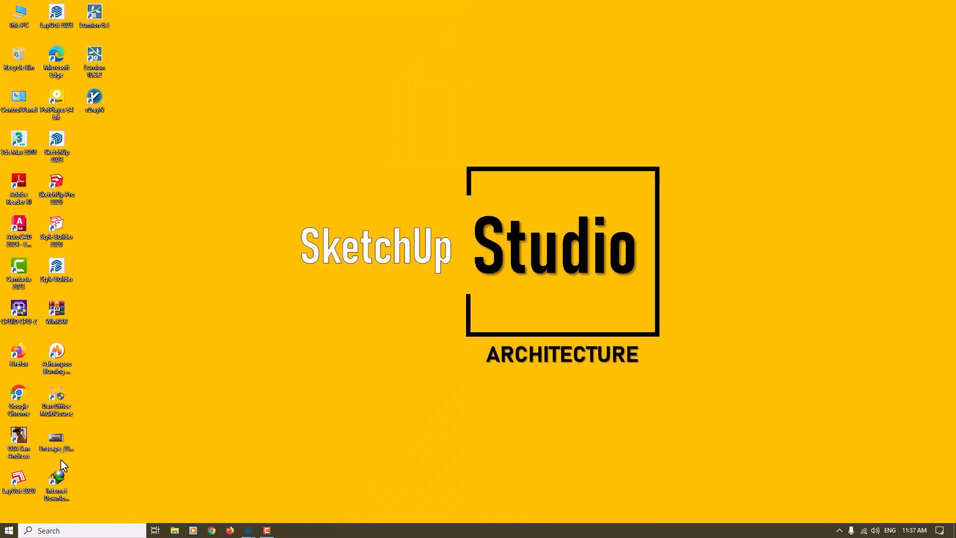
double_click(45, 445)
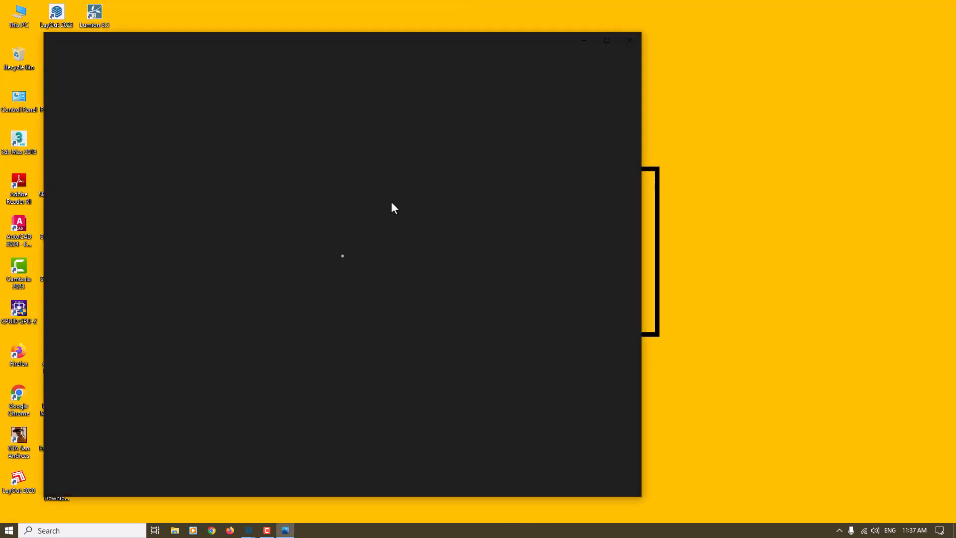